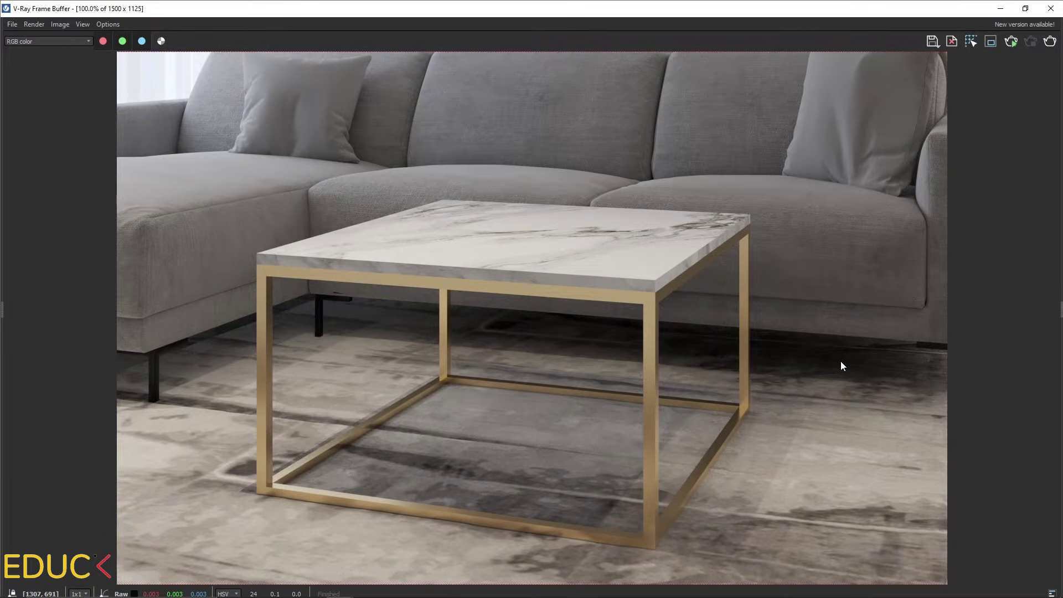
- Start FredoCorner rounding on the coffee table's metal frame and select all of its connected edges
left_click(1000, 8)
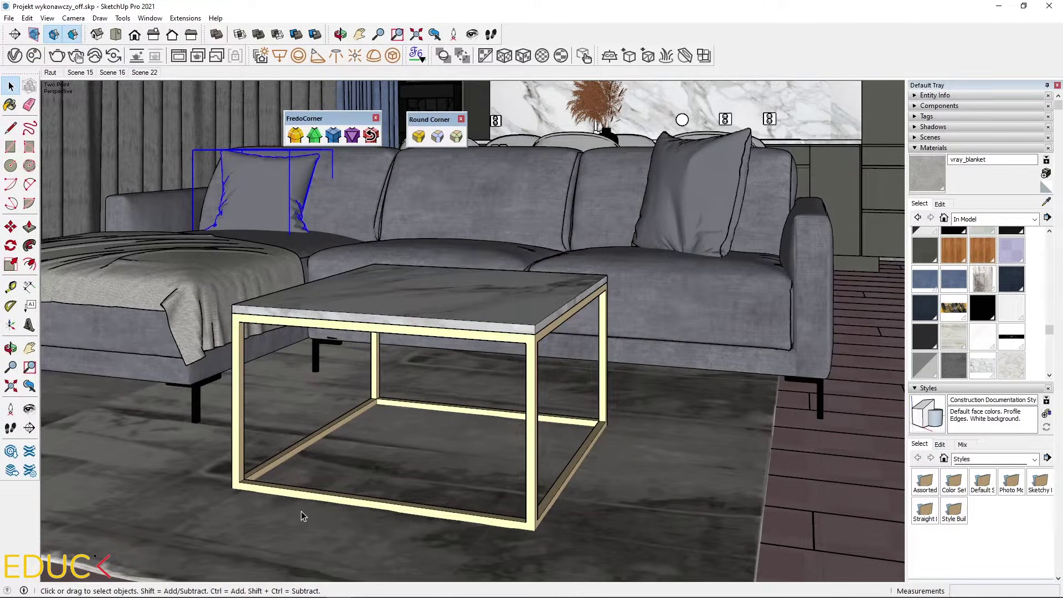
scroll(353, 523, "up", 3)
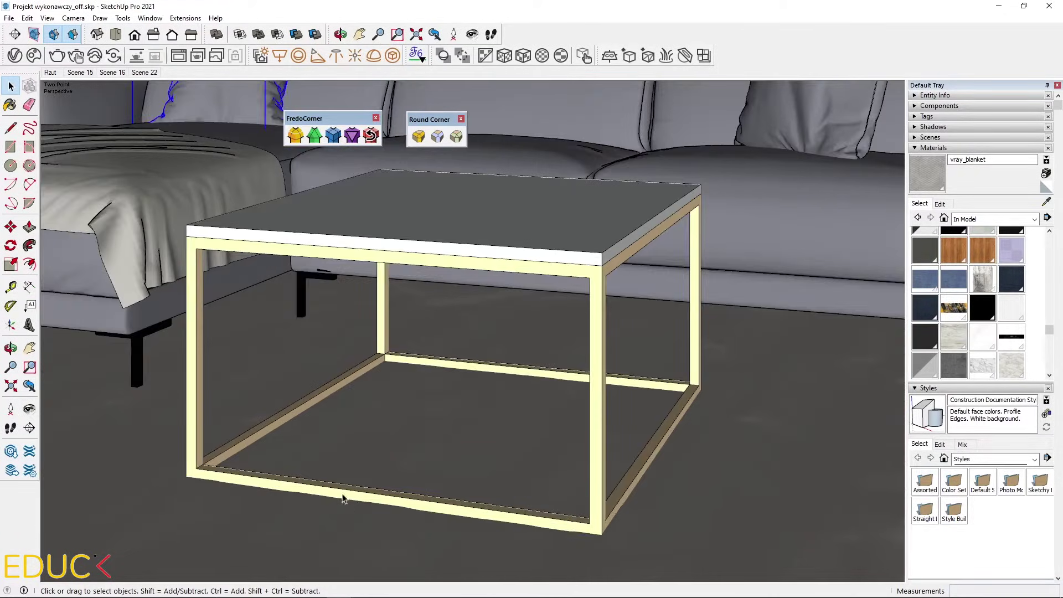
scroll(342, 498, "up", 3)
left_click(341, 502)
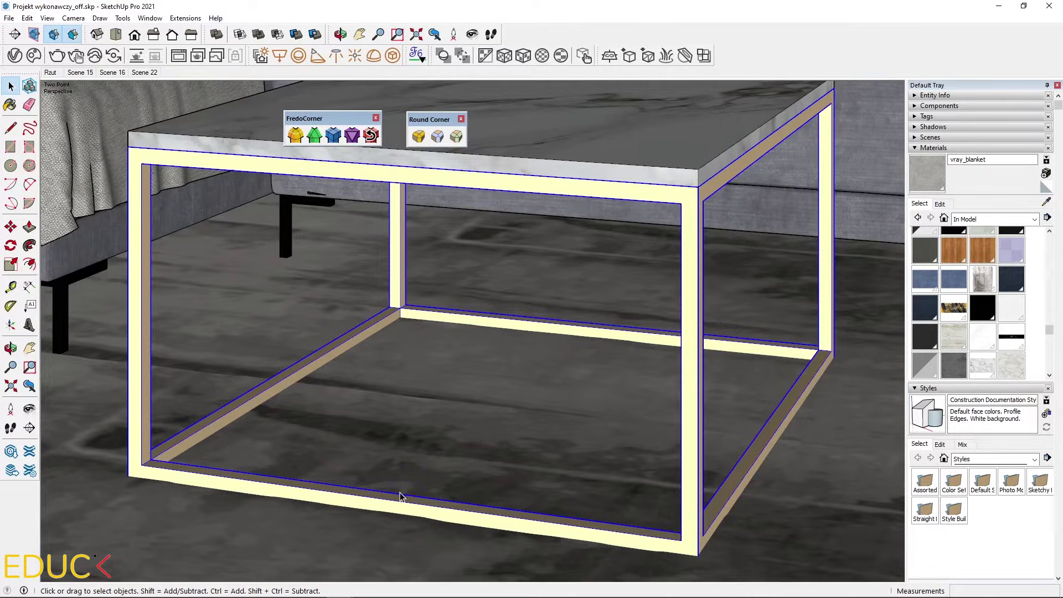
left_click(296, 136)
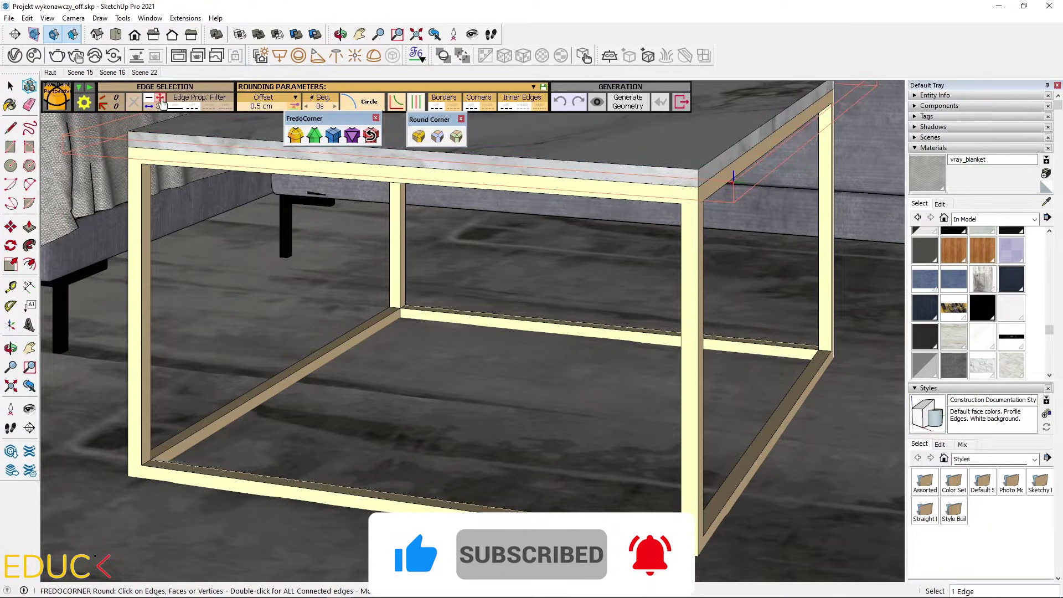
double_click(142, 190)
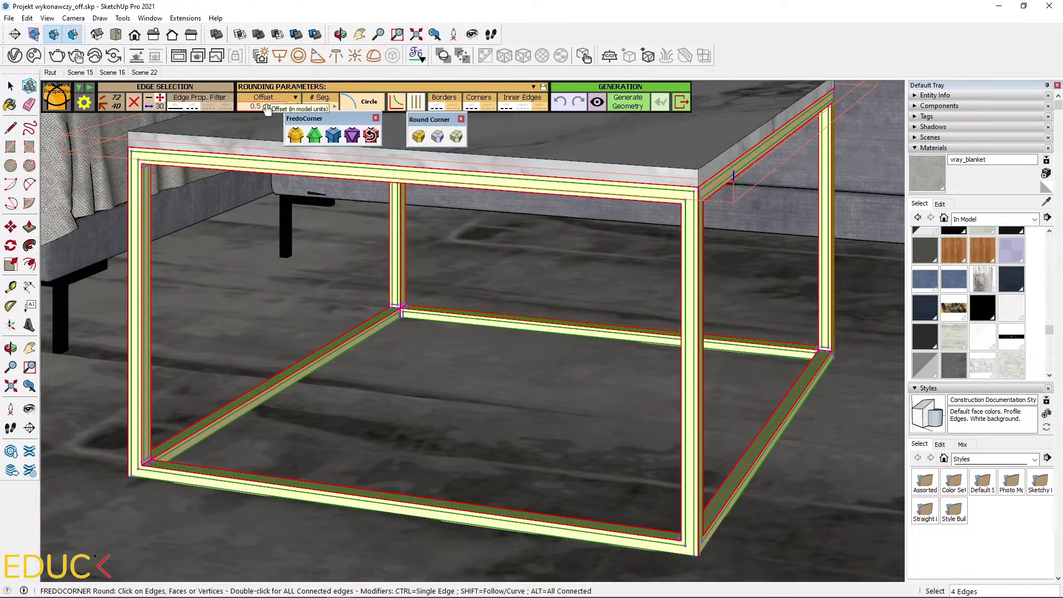
- Set the rounding offset for the frame's edges to 0.3 cm
left_click(266, 107)
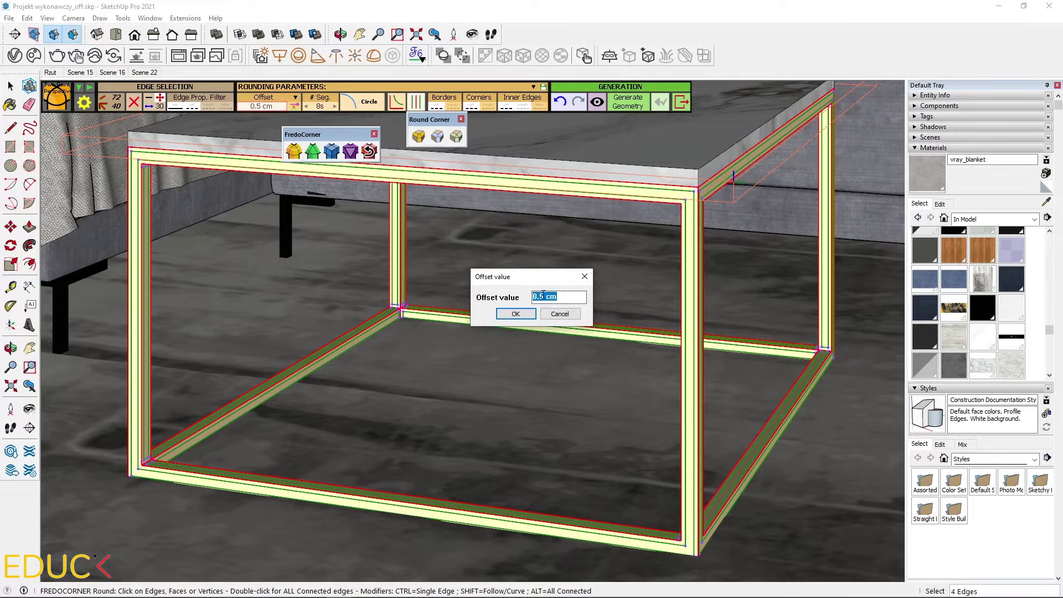
left_click(541, 298)
key("BackSpace")
type("3")
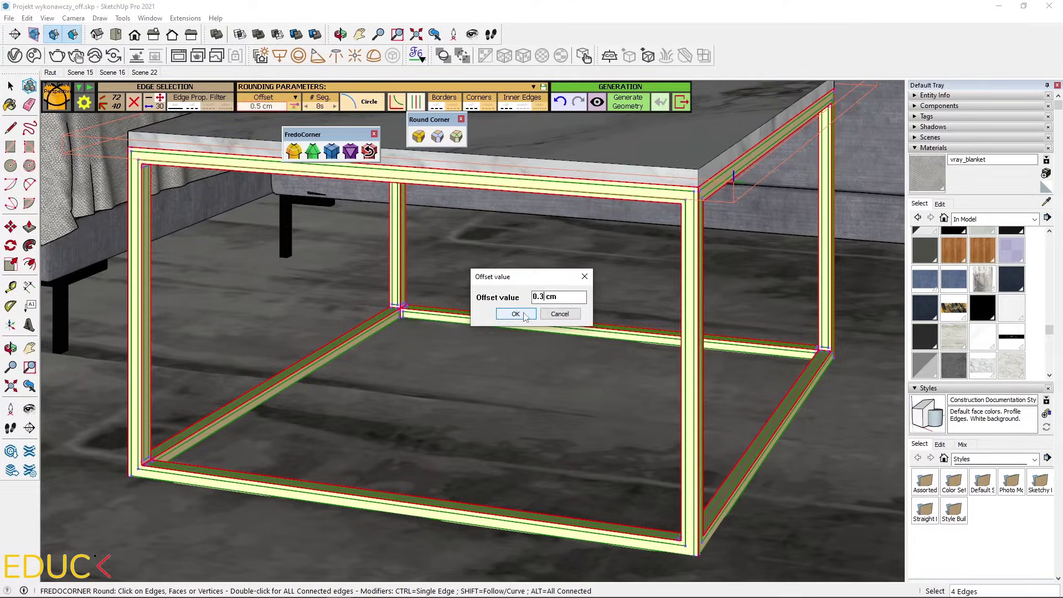
left_click(526, 314)
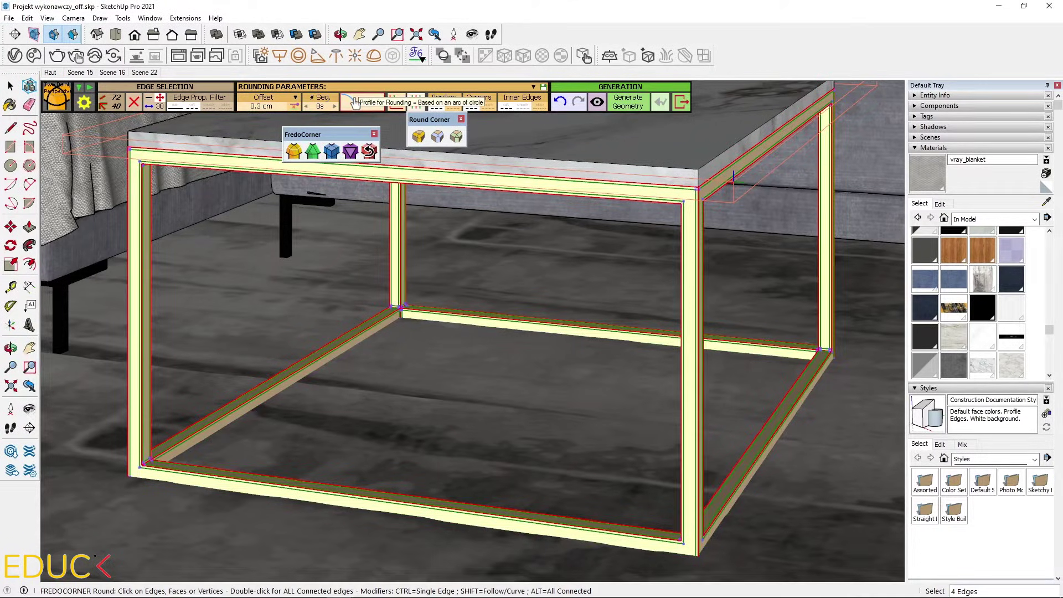
- Try the Squircle and Bezier rounding profiles for the frame, using a Squircle degree of 3.3
left_click(355, 103)
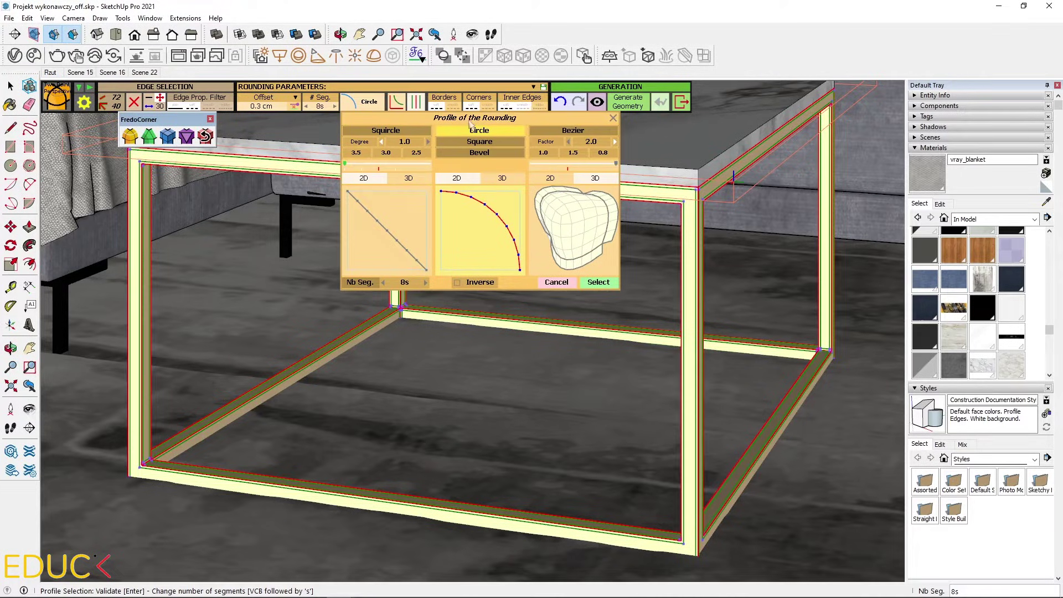
left_click(377, 129)
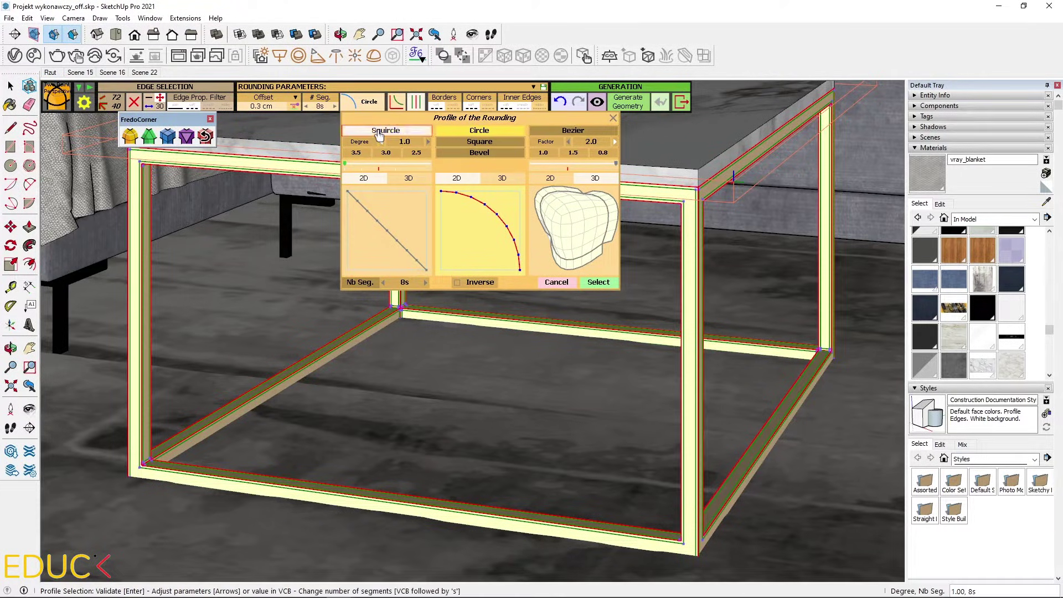
left_click(456, 132)
left_click(561, 129)
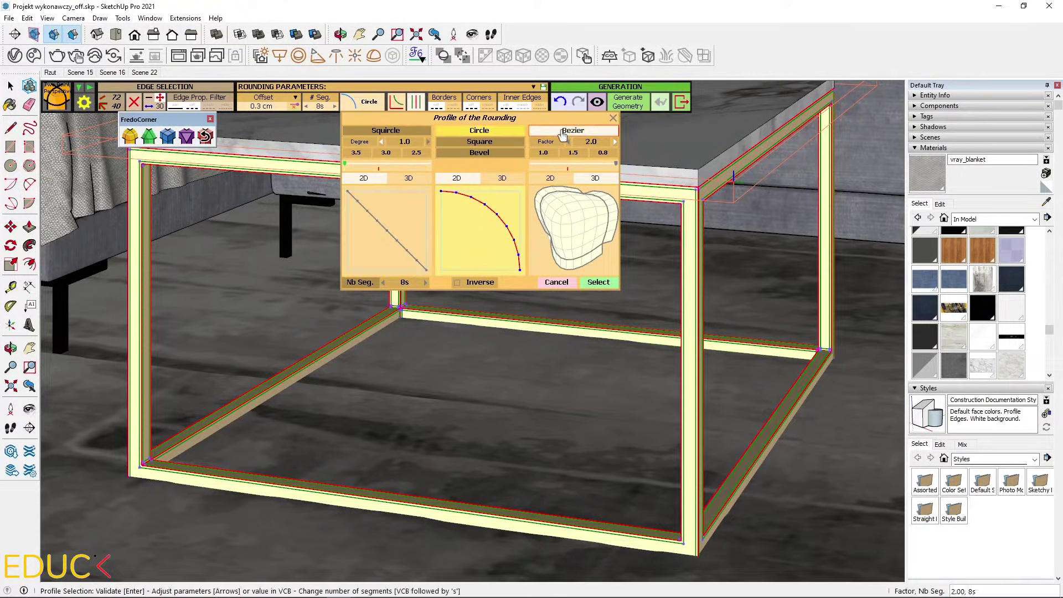
left_click(391, 128)
left_click_drag(346, 164, 383, 169)
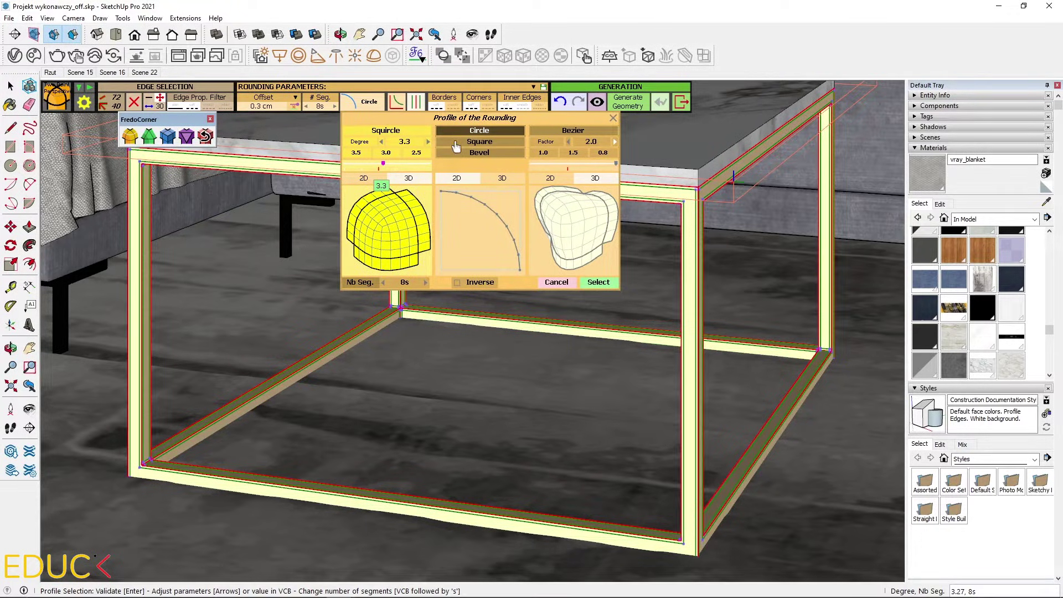
- Choose the Circle rounding profile with 12 segments for the frame's edges
left_click(480, 131)
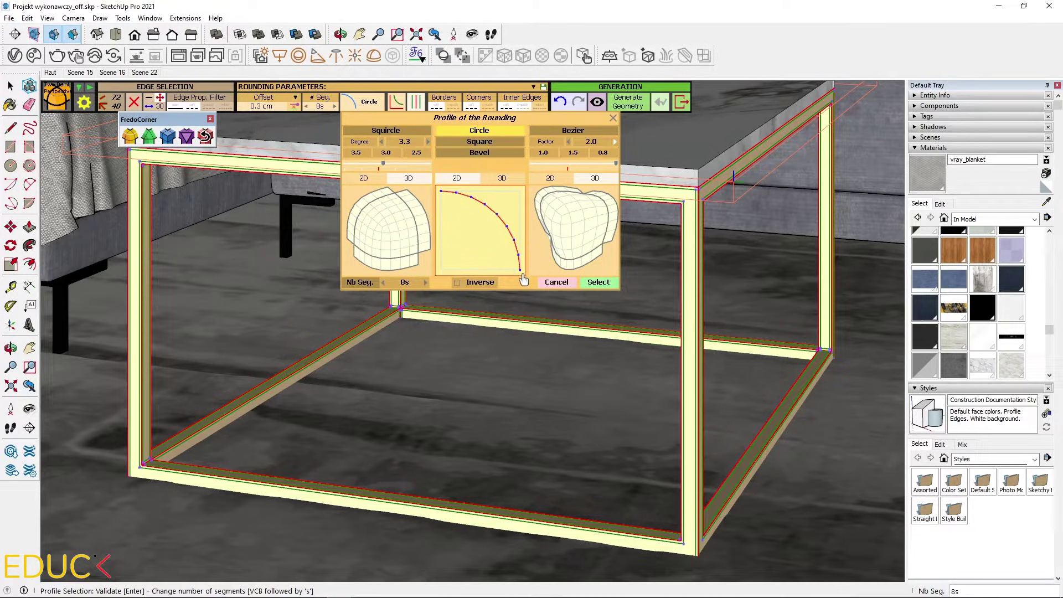
left_click(425, 283)
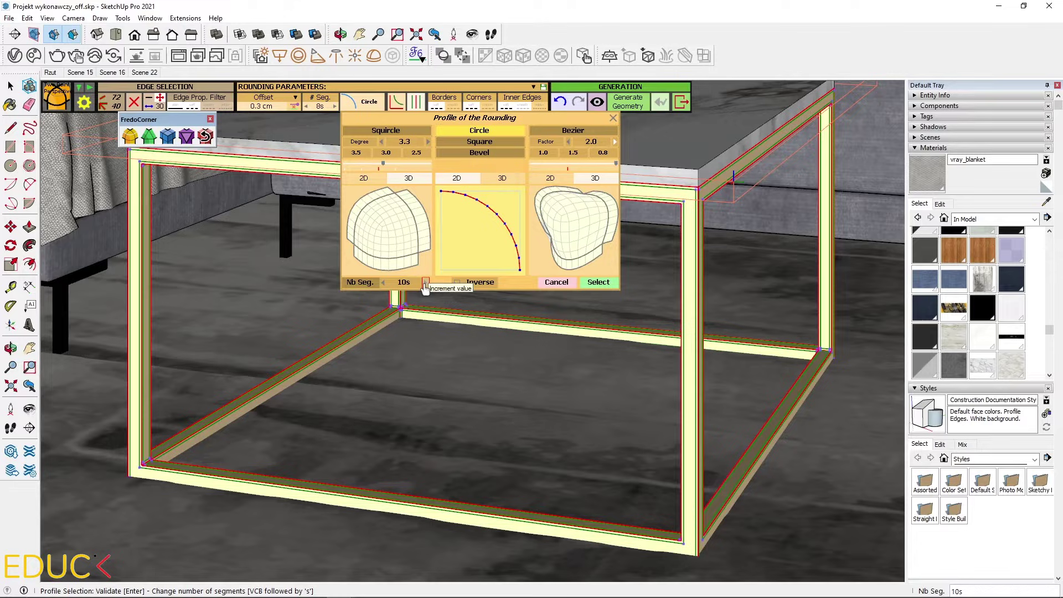
left_click(425, 283)
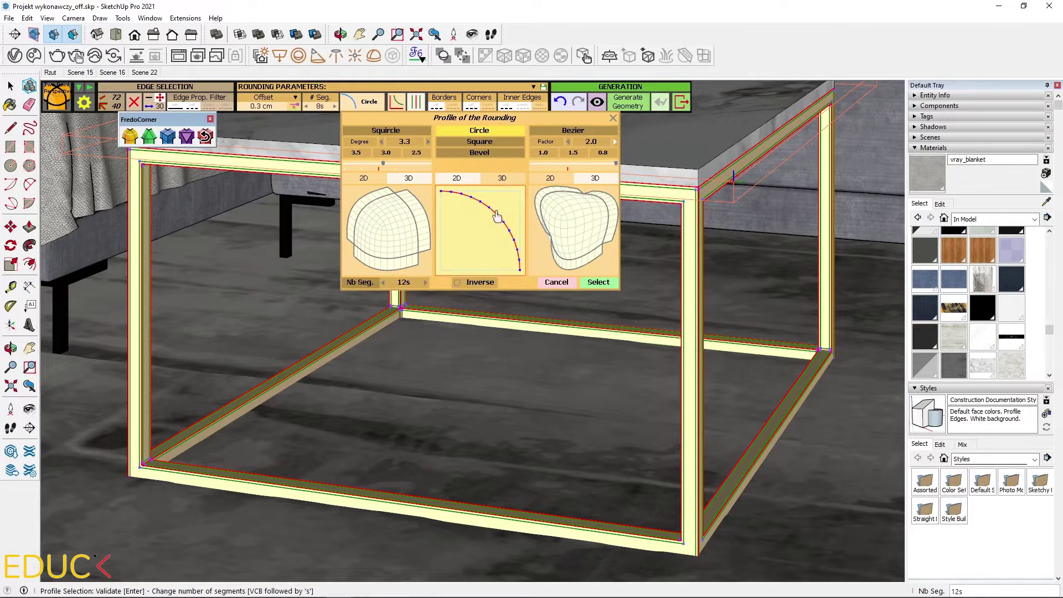
left_click(596, 283)
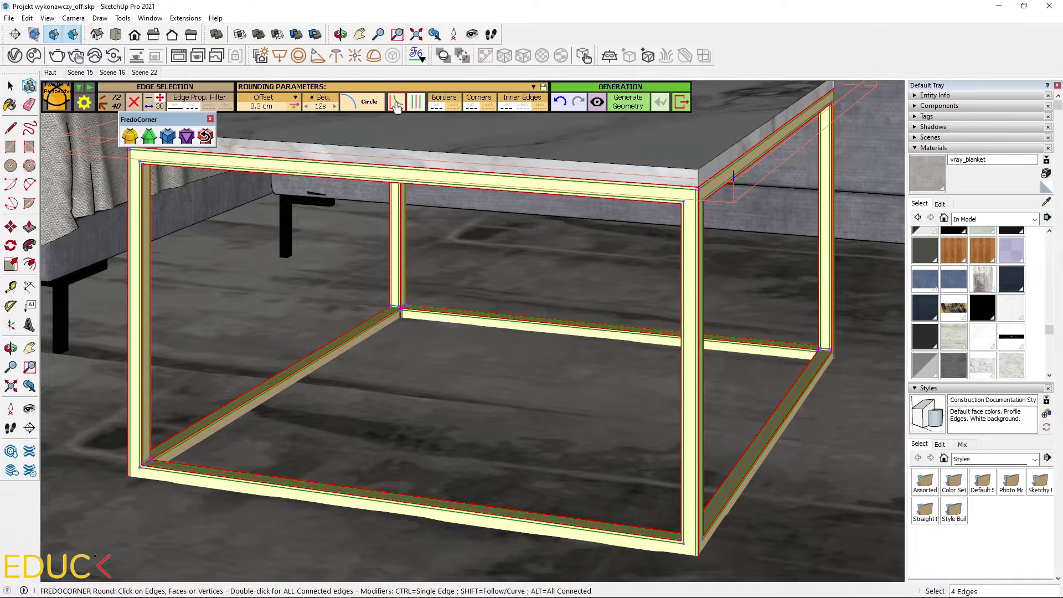
- Enable super rounding at corners, generate the table frame's rounded geometry and exit the rounding tool
left_click(397, 105)
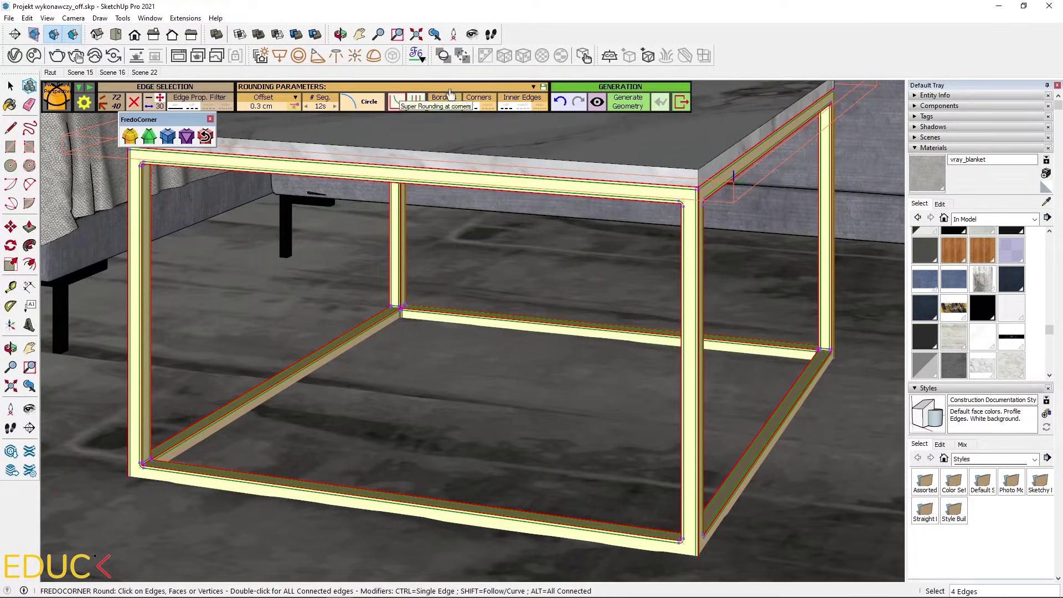
left_click(630, 103)
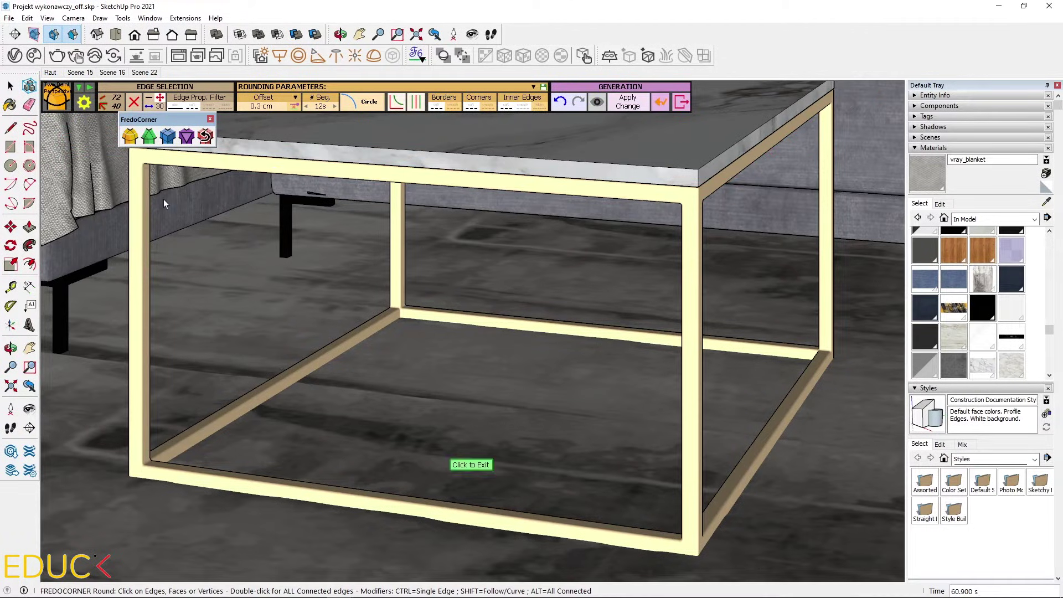
left_click(96, 301)
- Round the marble tabletop's edges with FredoCorner, using a 0.5 cm offset, and generate the geometry
scroll(266, 435, "down", 1)
scroll(418, 116, "up", 2)
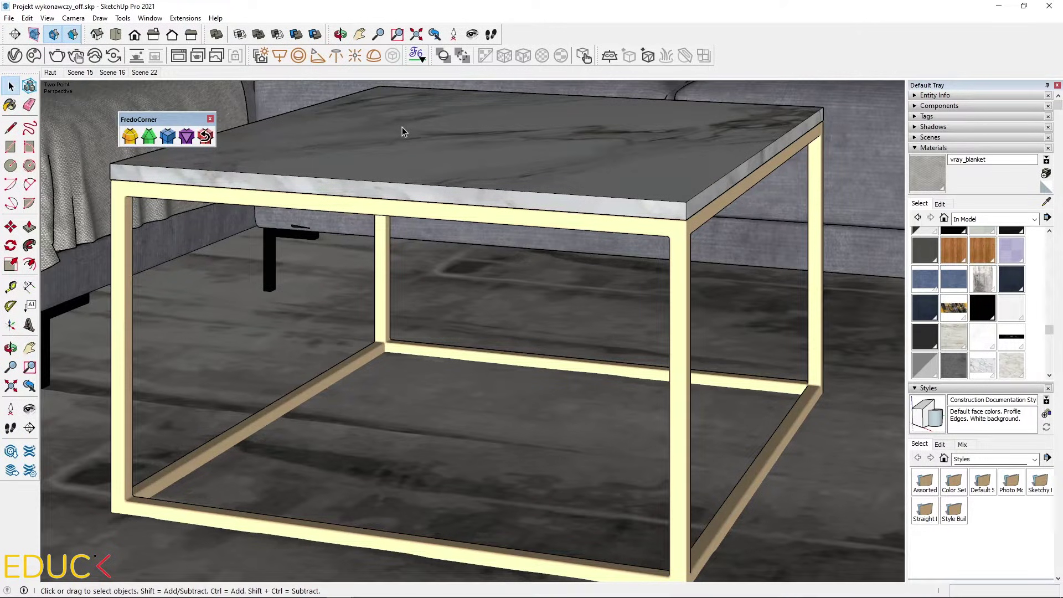
left_click(402, 131)
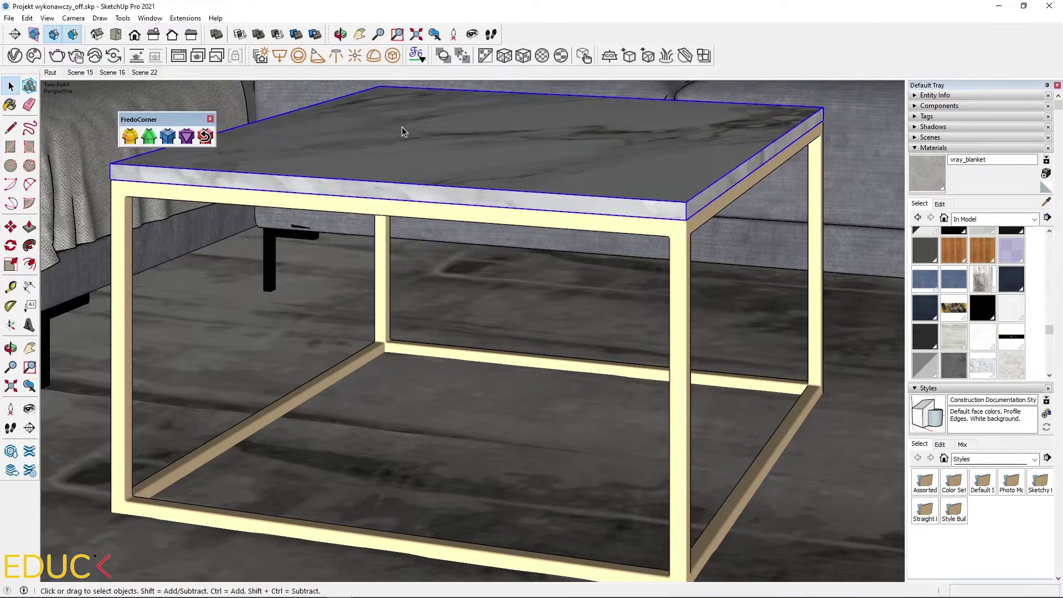
left_click(127, 137)
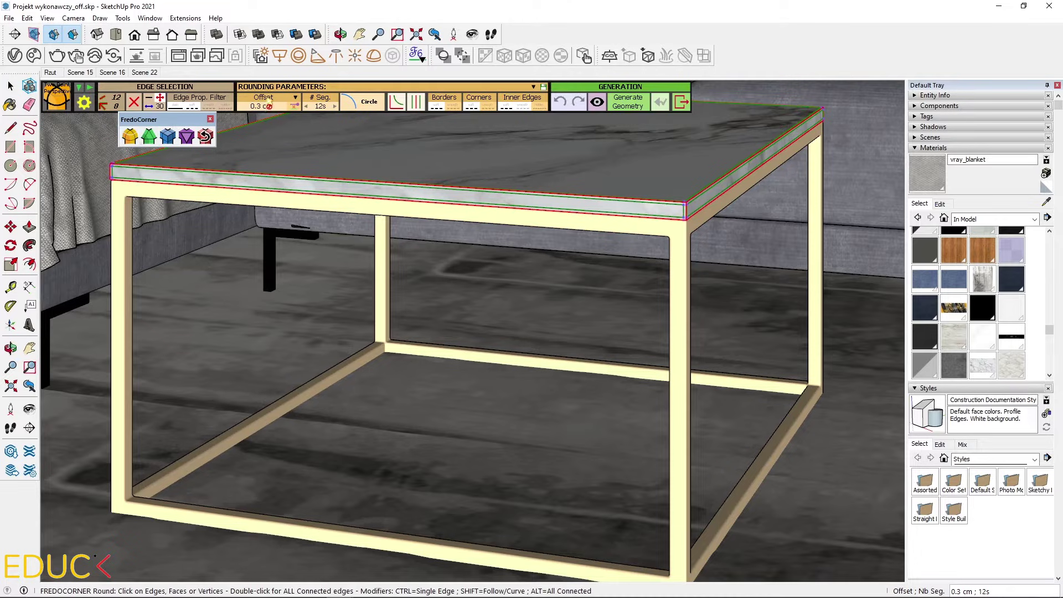
left_click(269, 106)
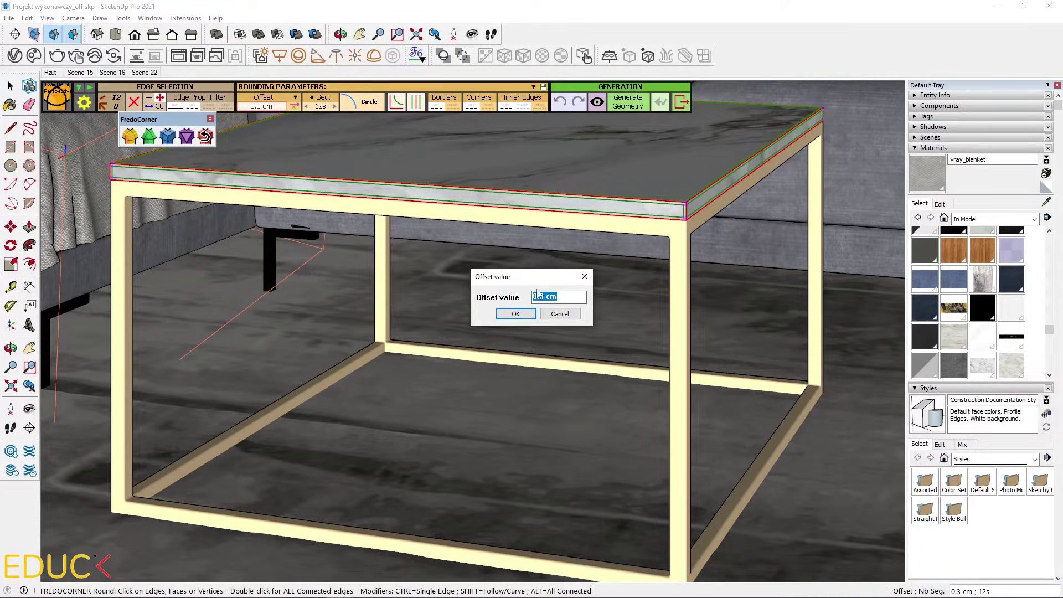
left_click(543, 296)
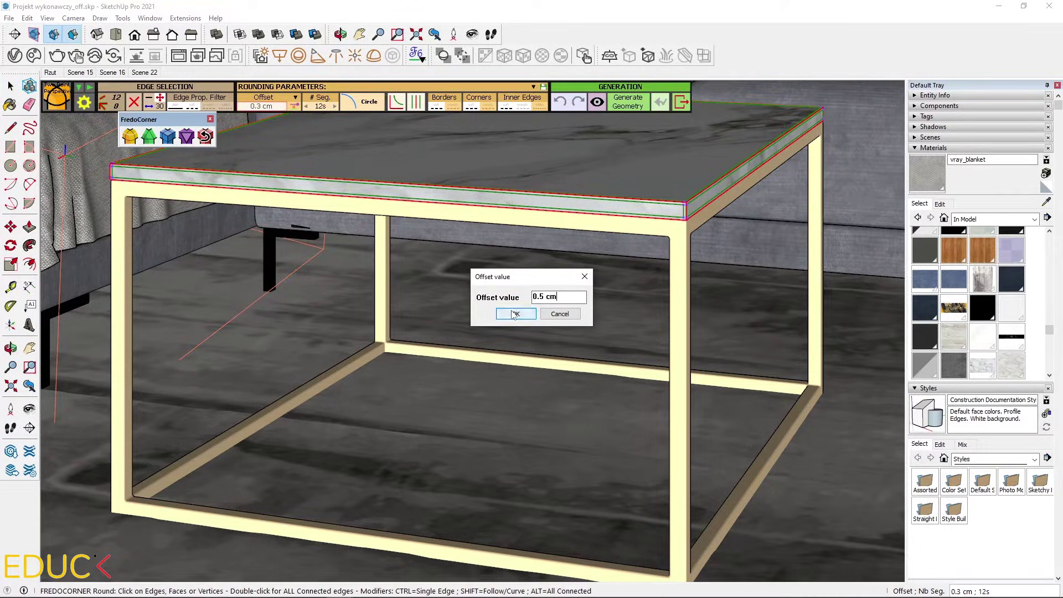
left_click(516, 313)
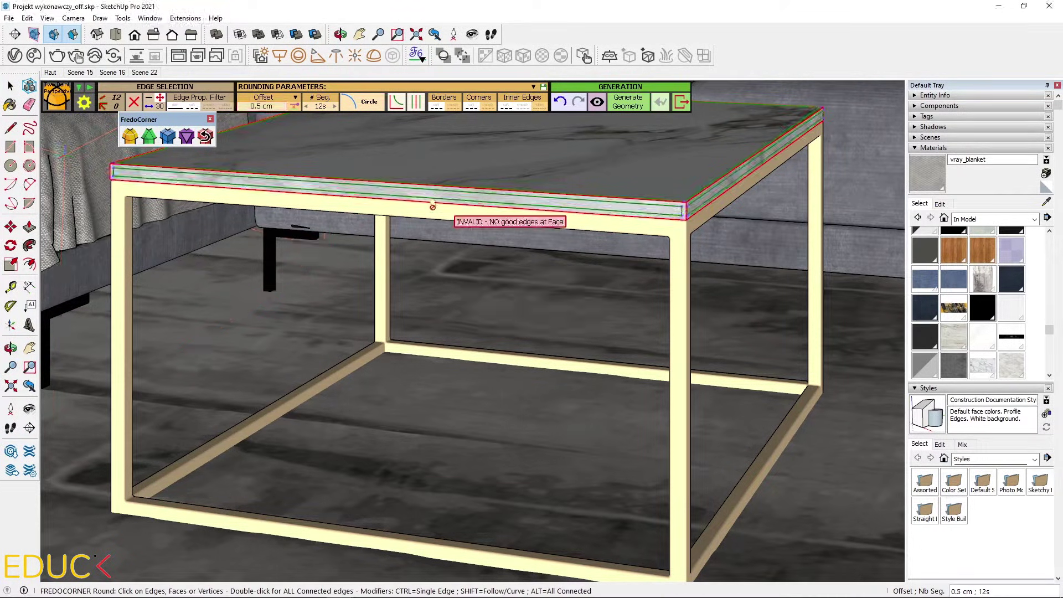
left_click(626, 107)
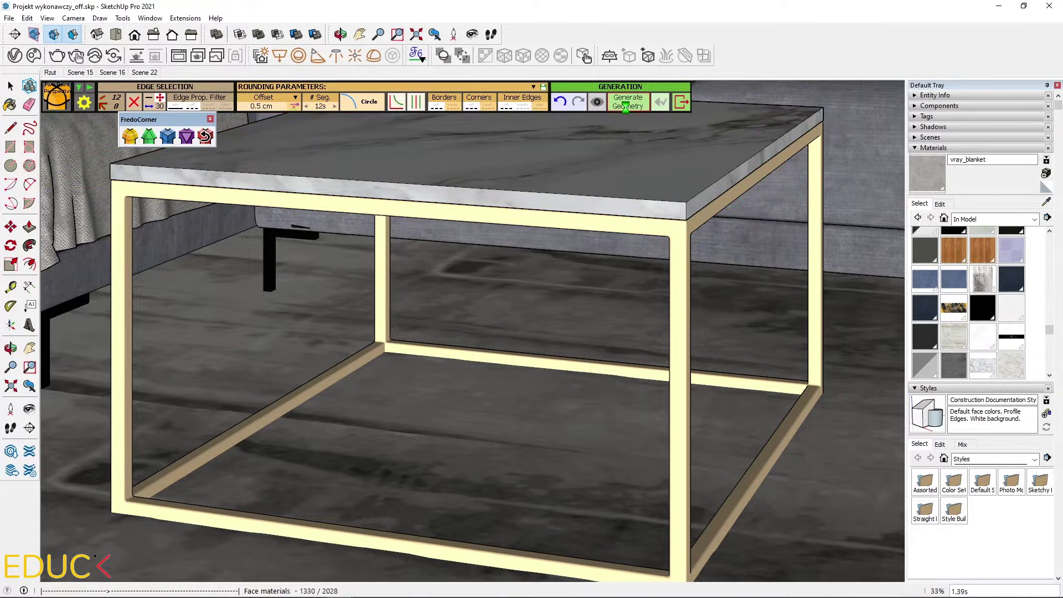
left_click(94, 280)
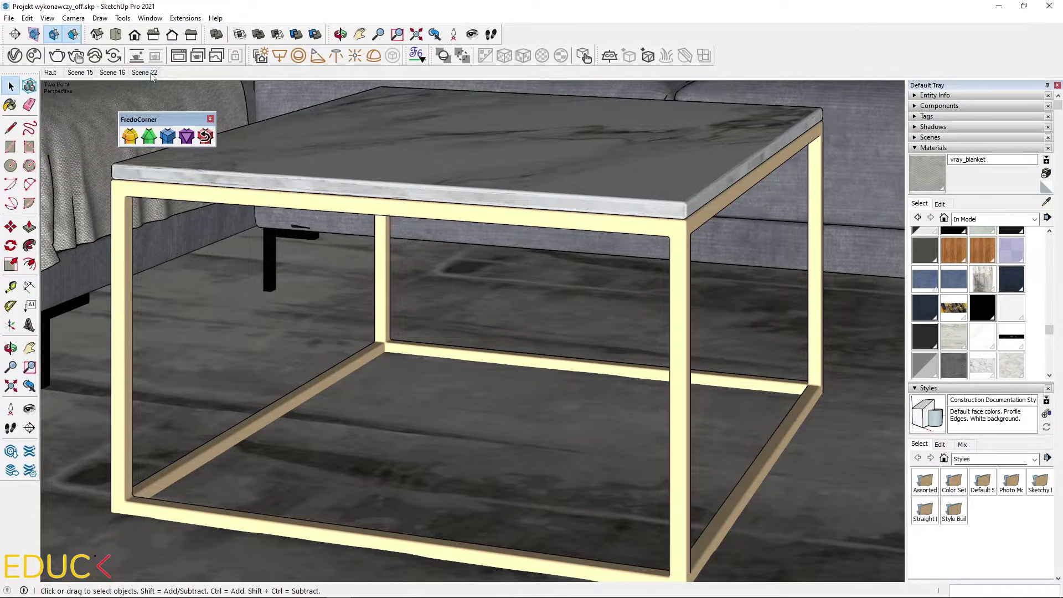
- Return to Scene 22 and compare the coffee table's renders with sharp and rounded edges
left_click(145, 73)
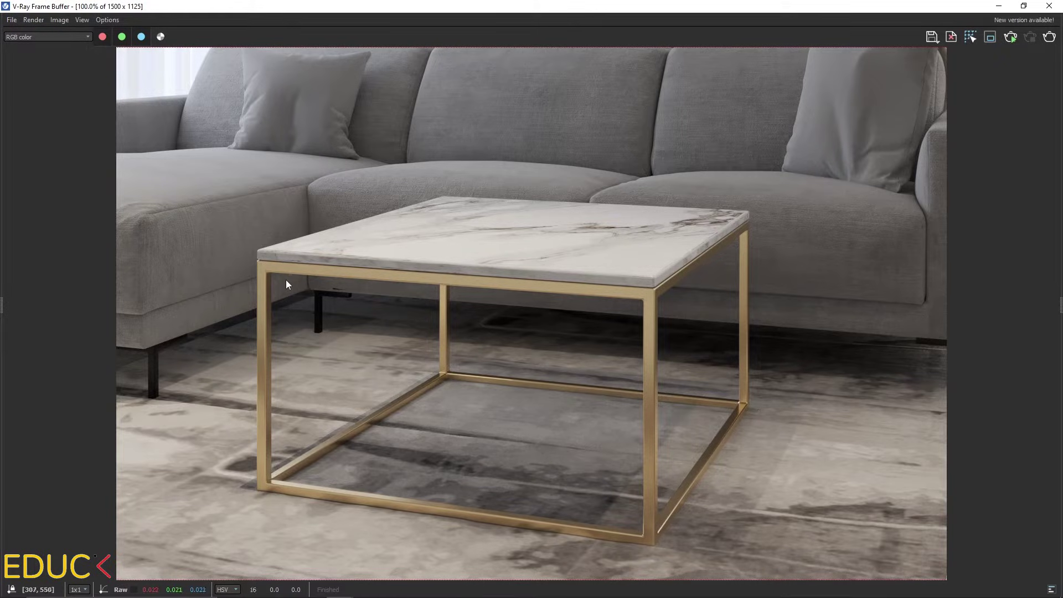
mouse_move(8, 270)
left_mouse_down()
mouse_move(838, 340)
mouse_move(190, 311)
mouse_move(382, 313)
mouse_move(915, 356)
mouse_move(733, 356)
mouse_move(185, 317)
mouse_move(886, 346)
mouse_move(161, 289)
mouse_move(871, 297)
mouse_move(166, 287)
mouse_move(800, 285)
left_mouse_up()
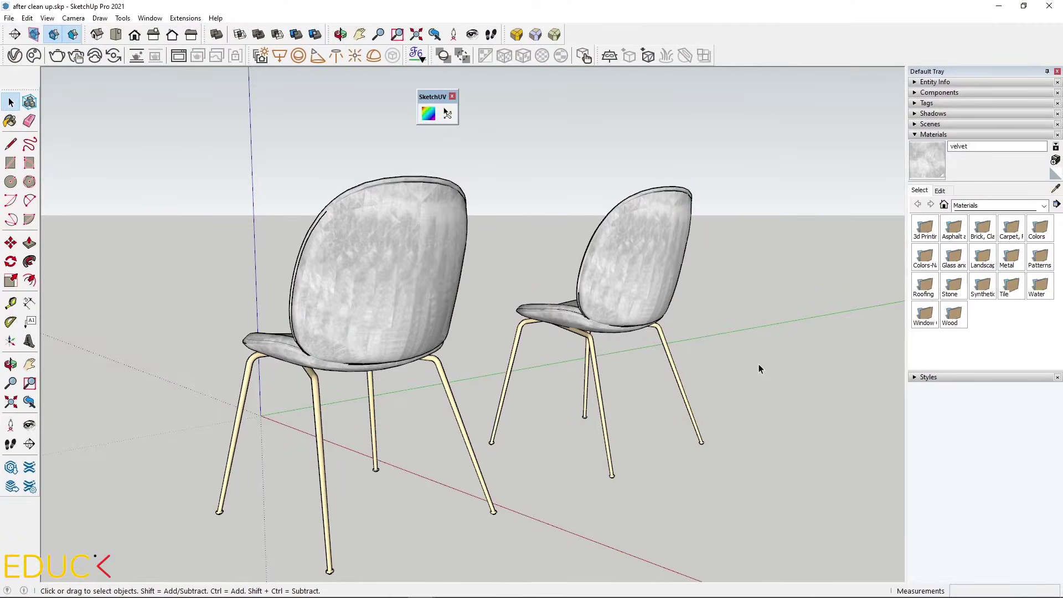
- In the after clean up.skp model, open the nearer chair's nested groups for editing and select the backrest's rear surface
scroll(415, 298, "up", 5)
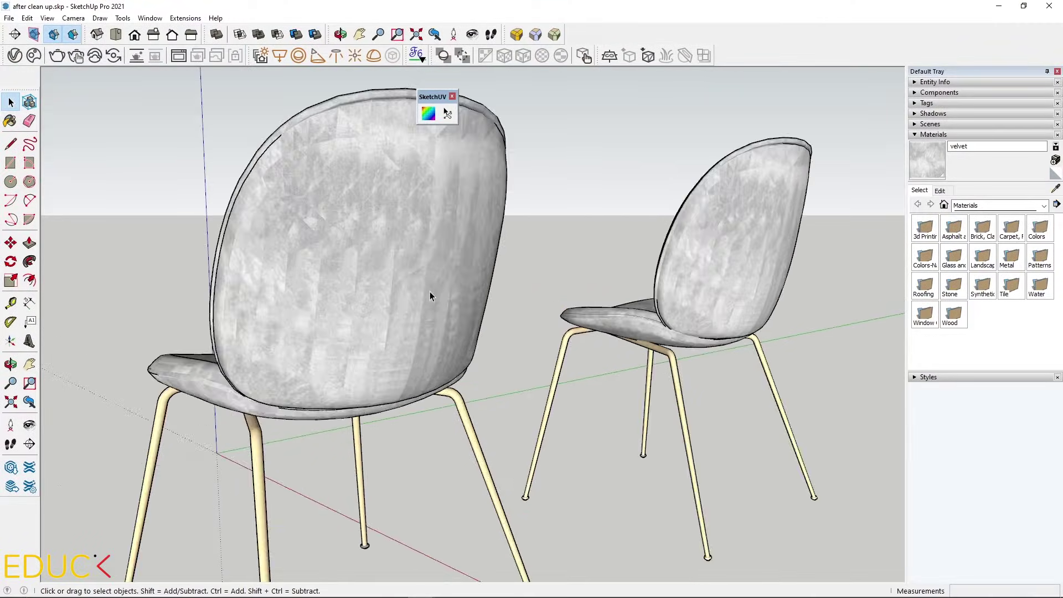
middle_click_drag(430, 297, 554, 354)
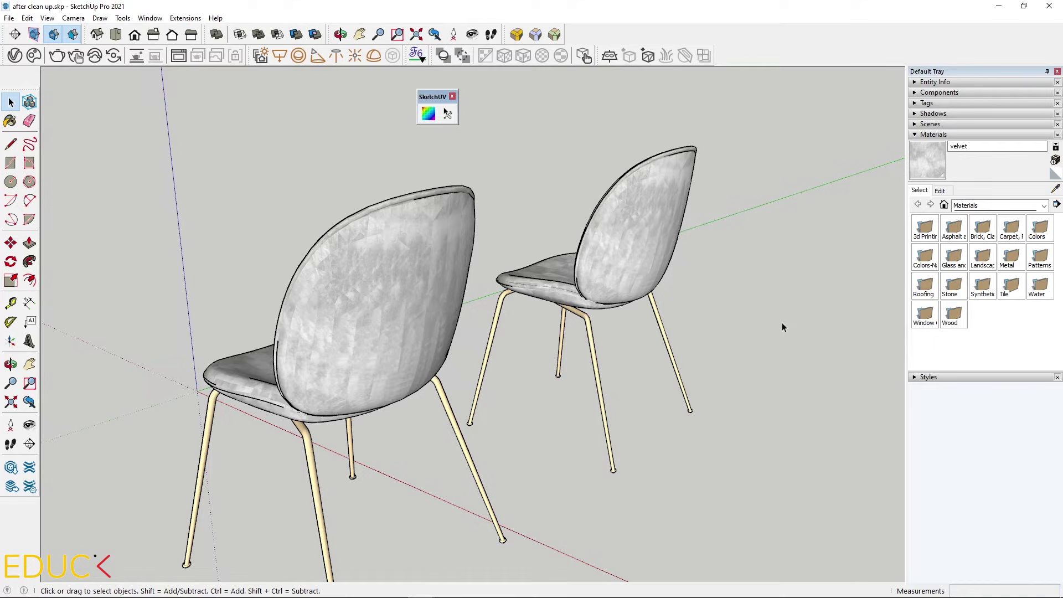
left_click_drag(431, 101, 432, 100)
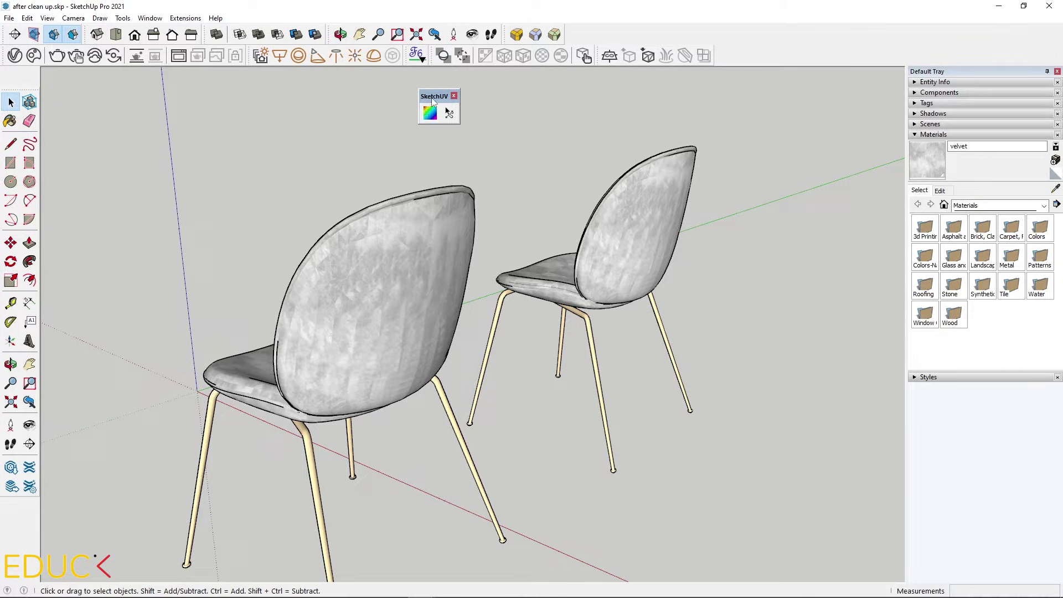
scroll(349, 351, "up", 3)
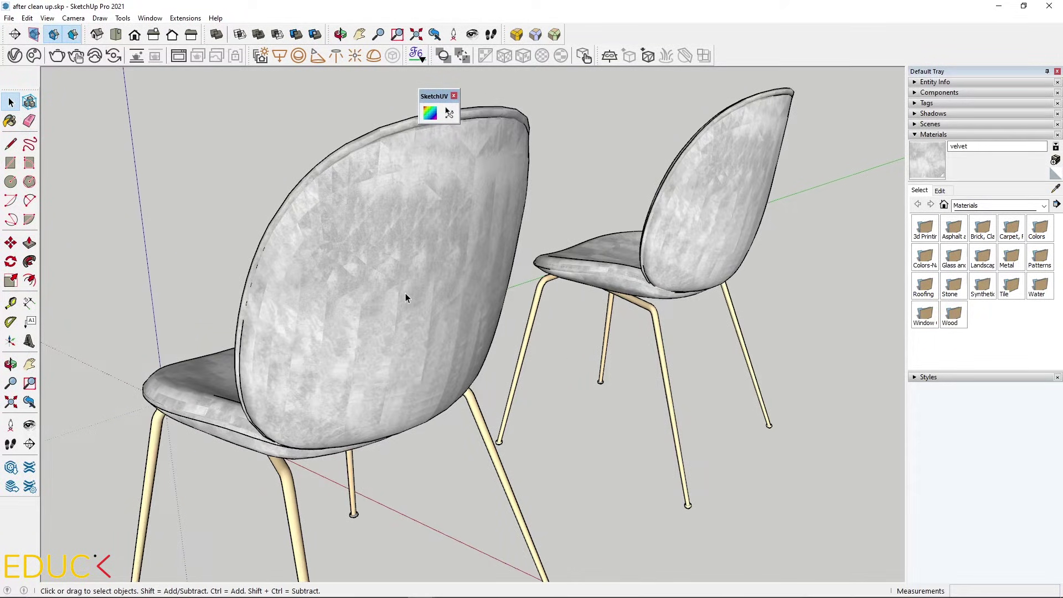
double_click(402, 249)
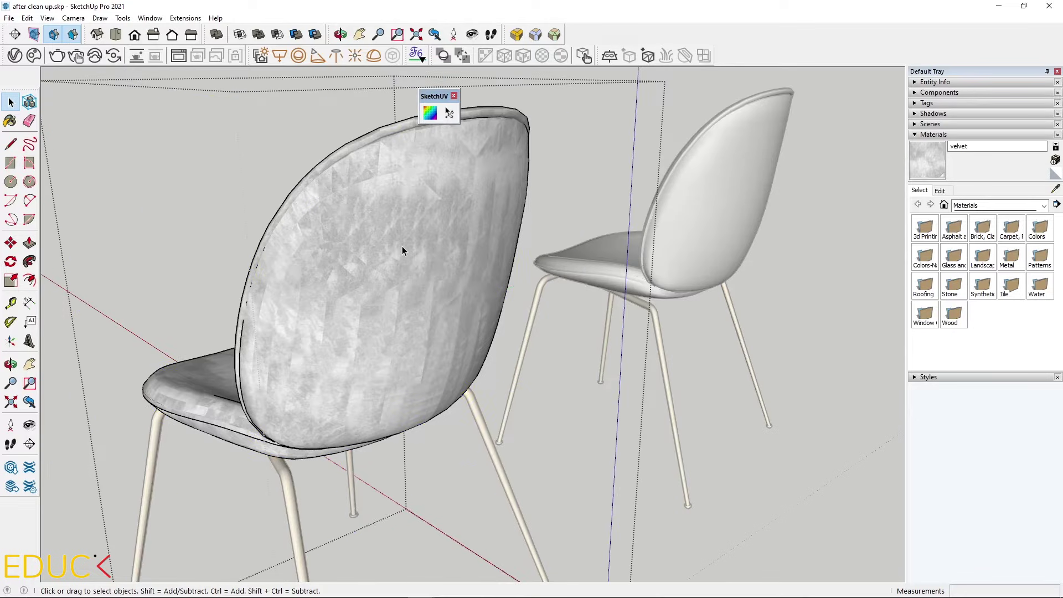
left_click(402, 249)
double_click(402, 246)
left_click(402, 246)
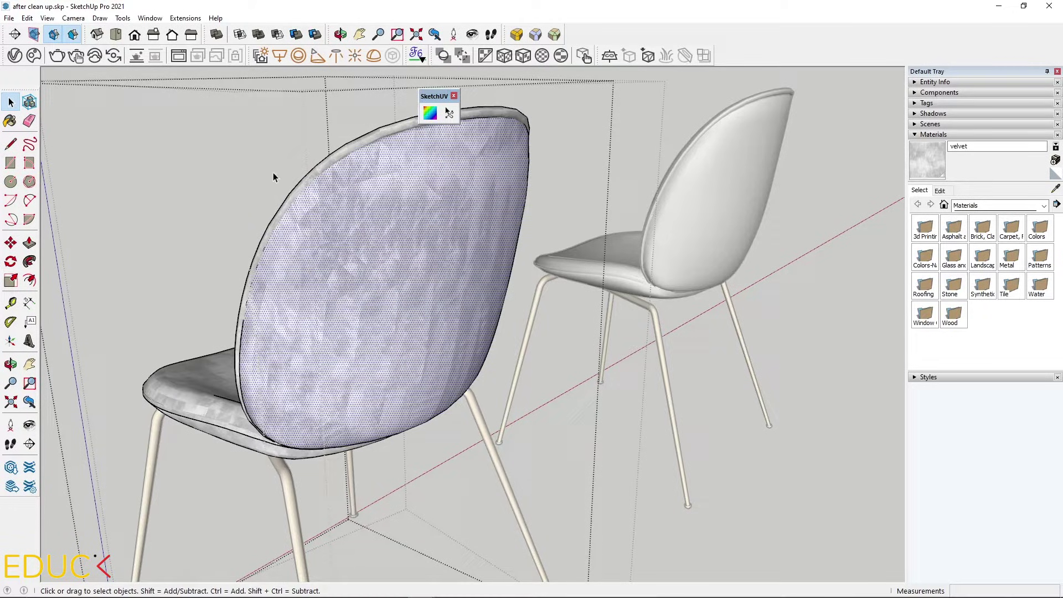
- Face the backrest's rear in the standard Right view and apply SketchUV's Planar Map (View) to the selected surface
left_click(78, 21)
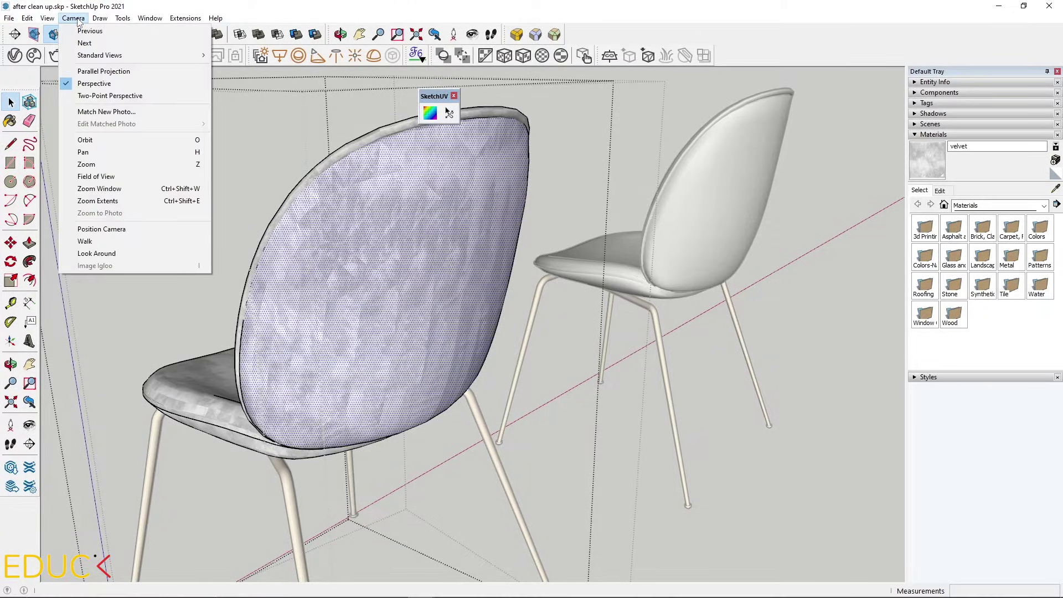
mouse_move(100, 55)
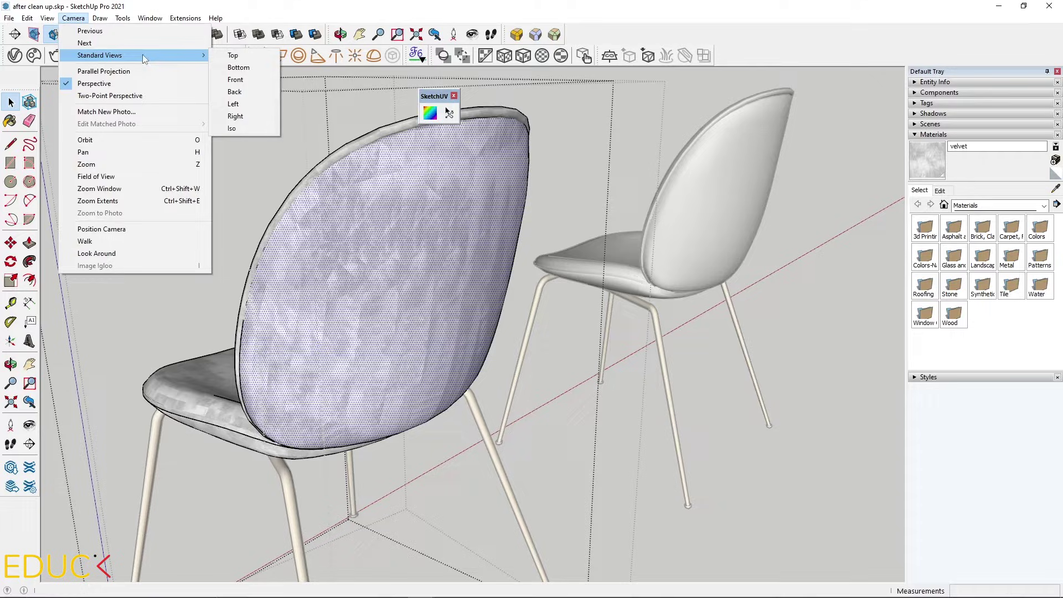
left_click(245, 81)
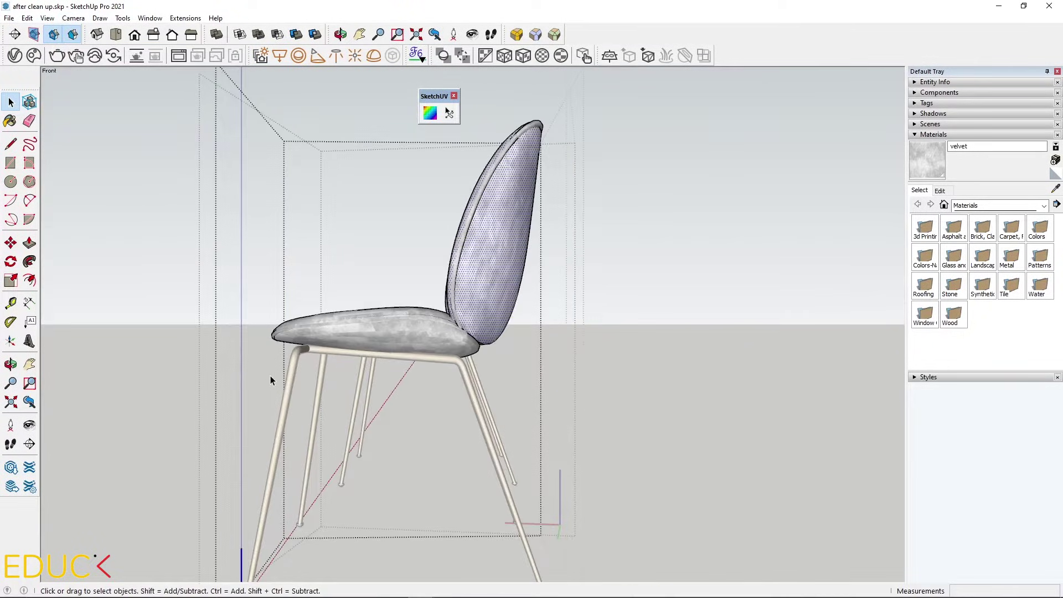
left_click(150, 36)
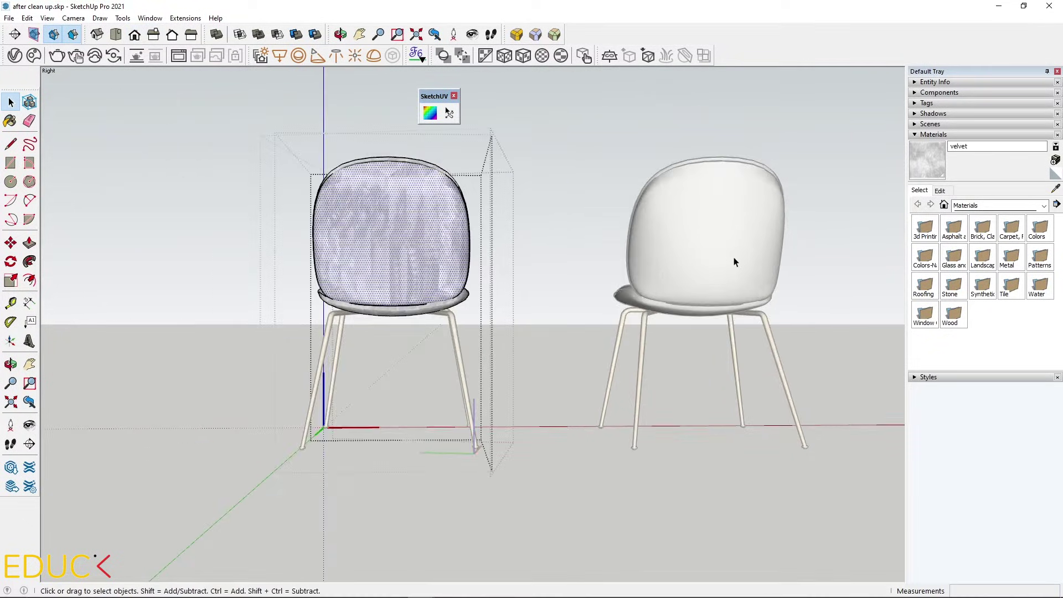
scroll(400, 215, "up", 3)
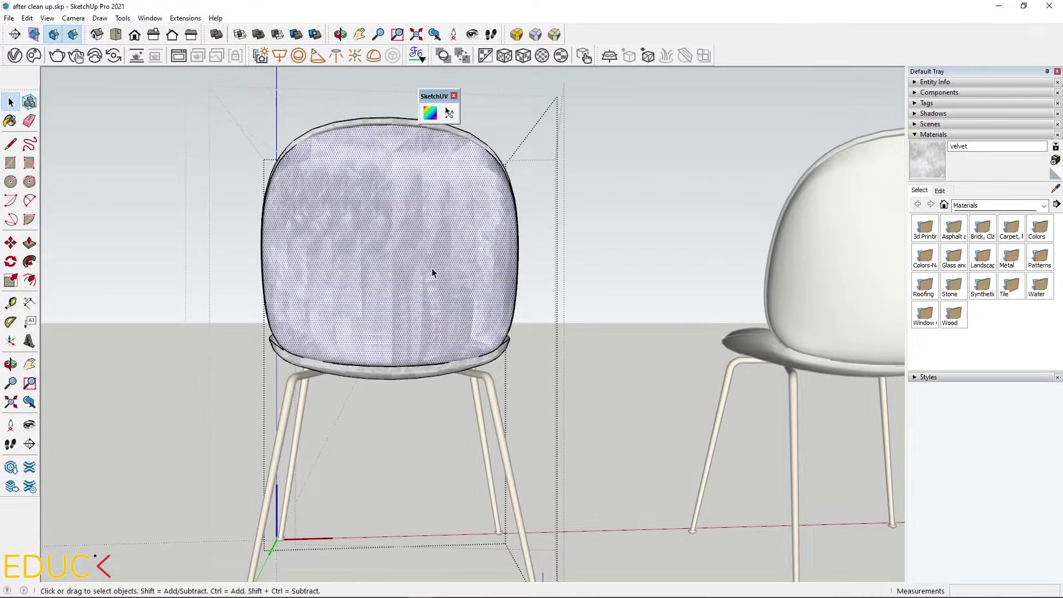
left_click(431, 114)
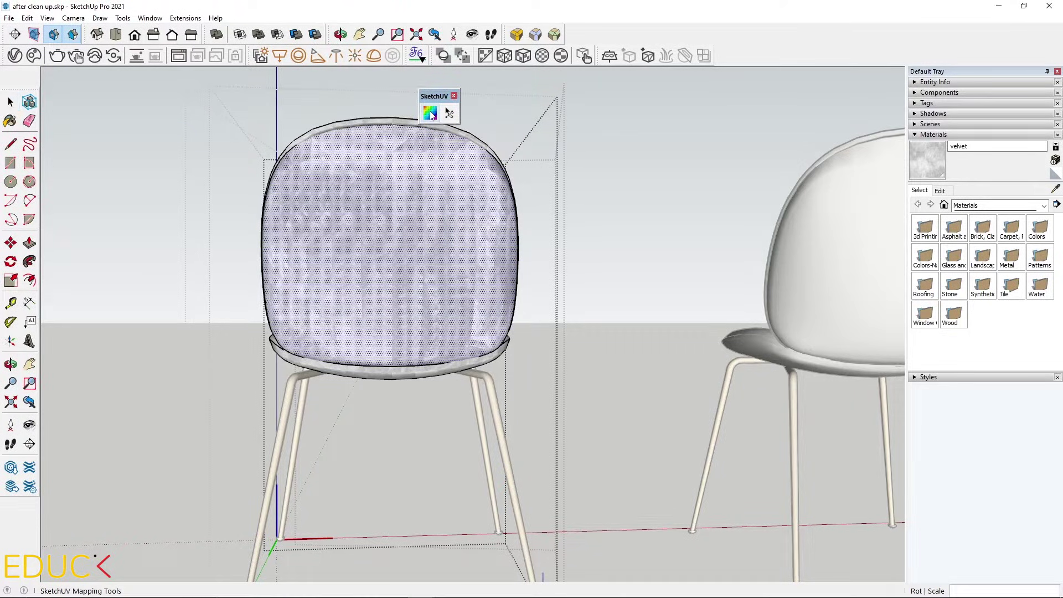
right_click(387, 190)
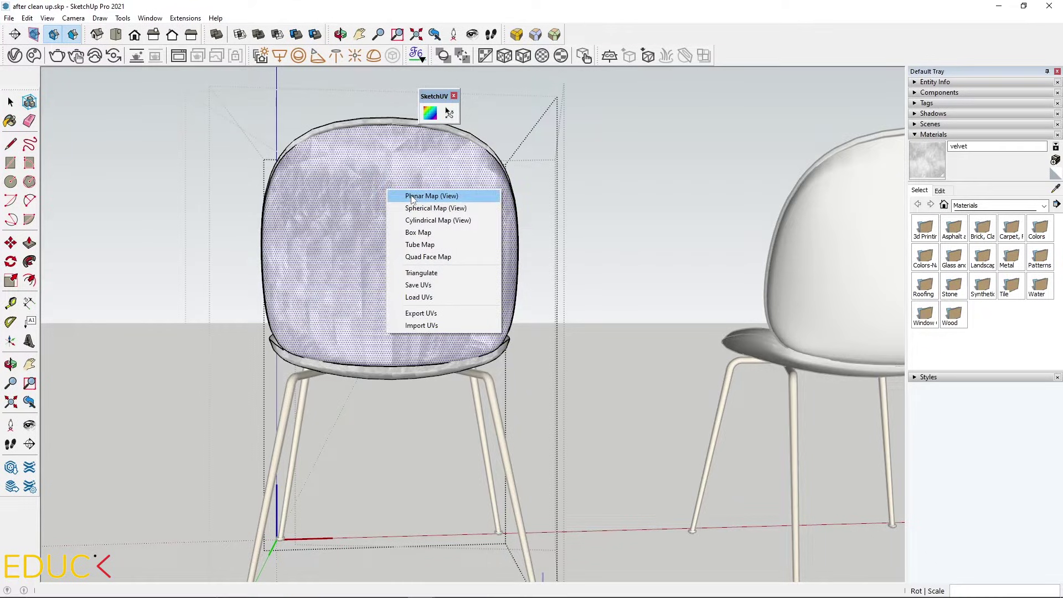
left_click(413, 197)
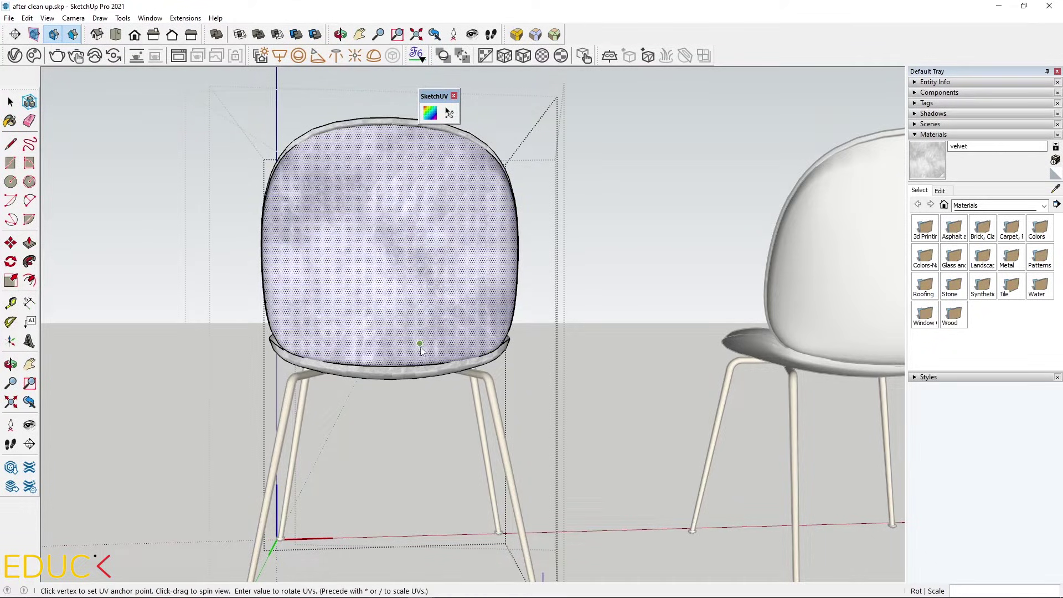
key("space")
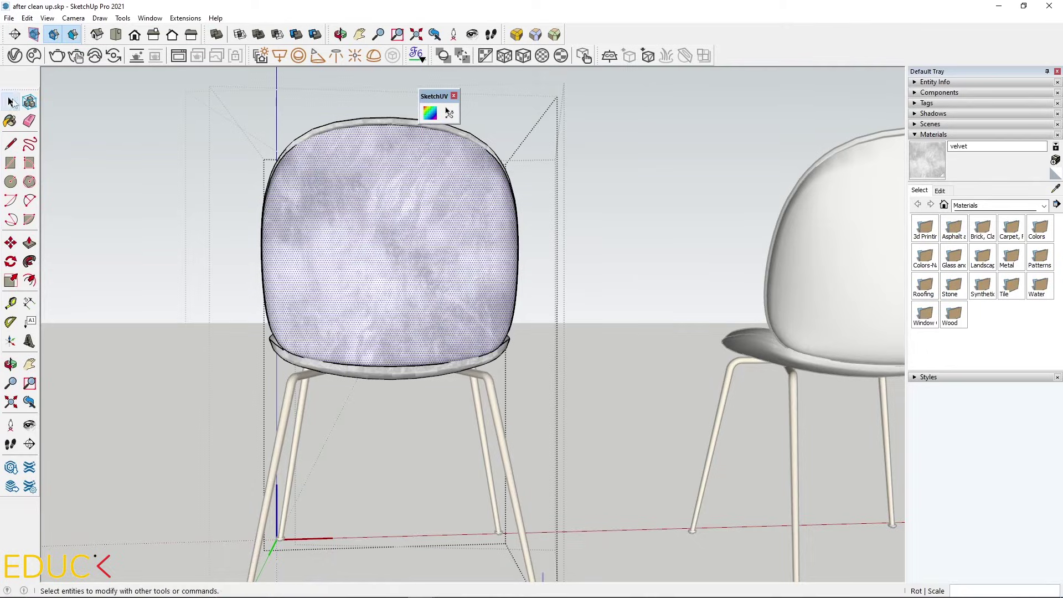
left_click(144, 171)
- Select the chair's seat surface in the standard Top view and apply SketchUV's Planar Map (View) to it
middle_click_drag(332, 253, 368, 280)
left_click(116, 34)
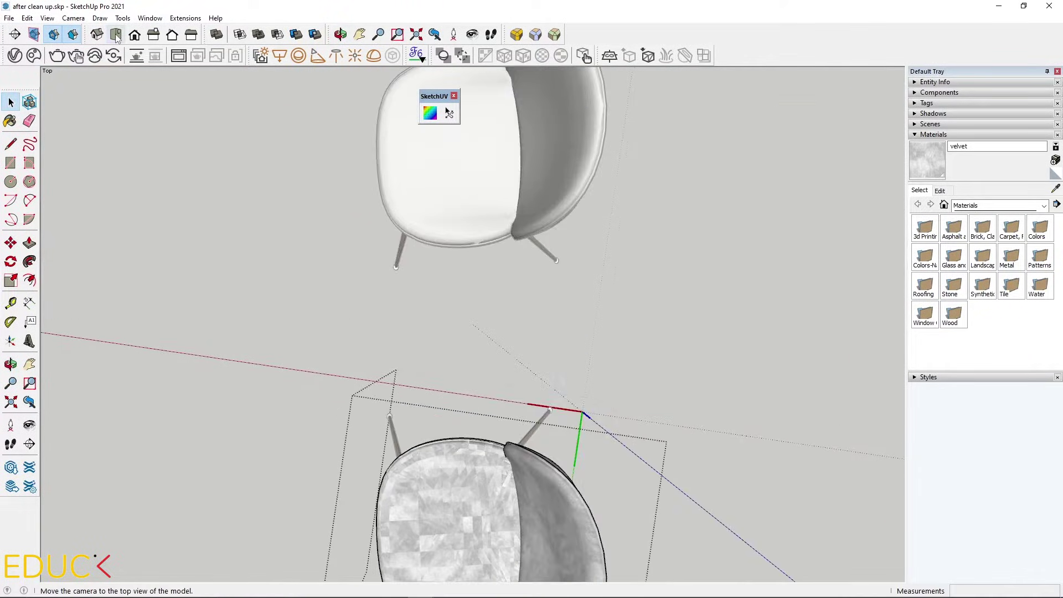
left_click(430, 294)
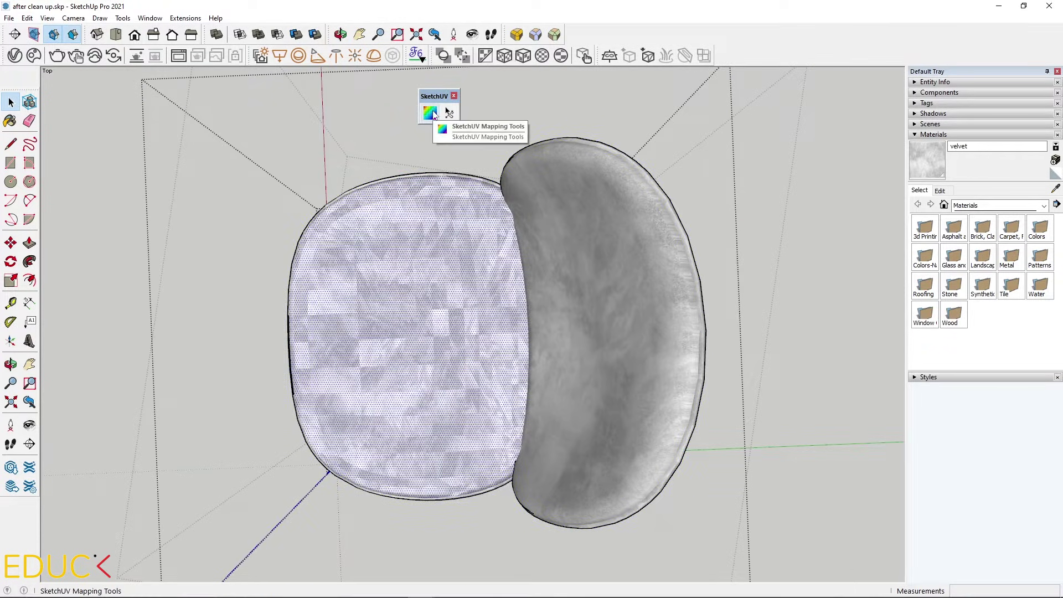
left_click(431, 114)
right_click(421, 276)
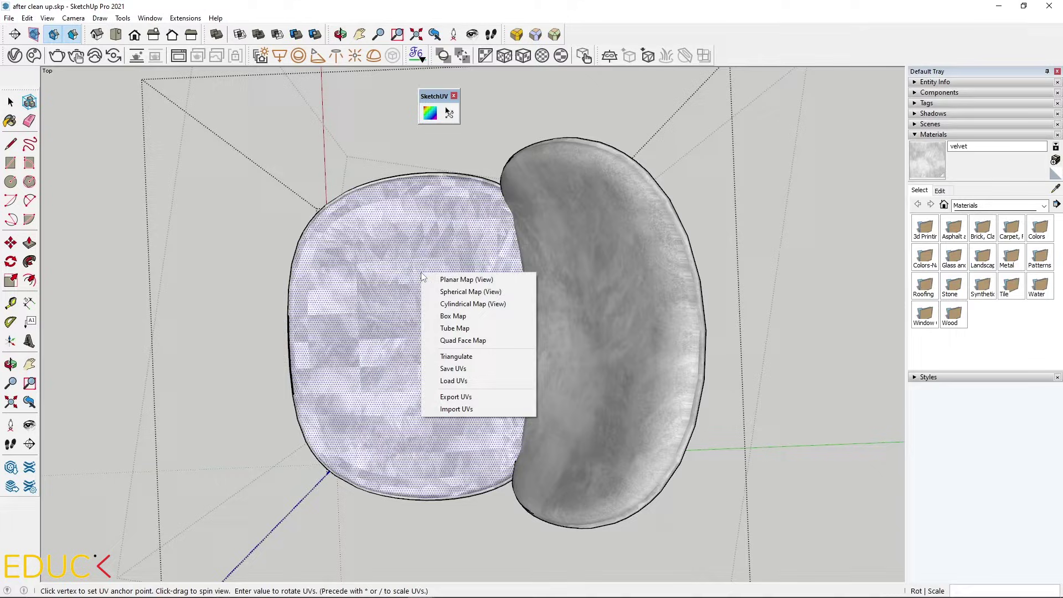
left_click(460, 280)
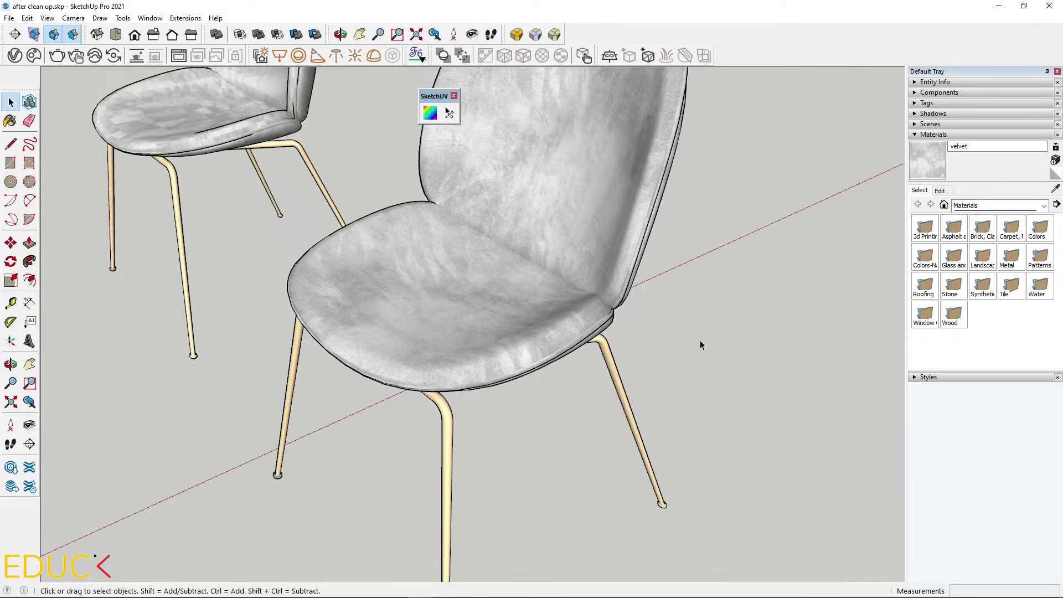
- Select the upholstery group inside the unmapped chair and apply V-Ray's tri-planar texture projection to it
middle_click_drag(700, 340, 657, 397)
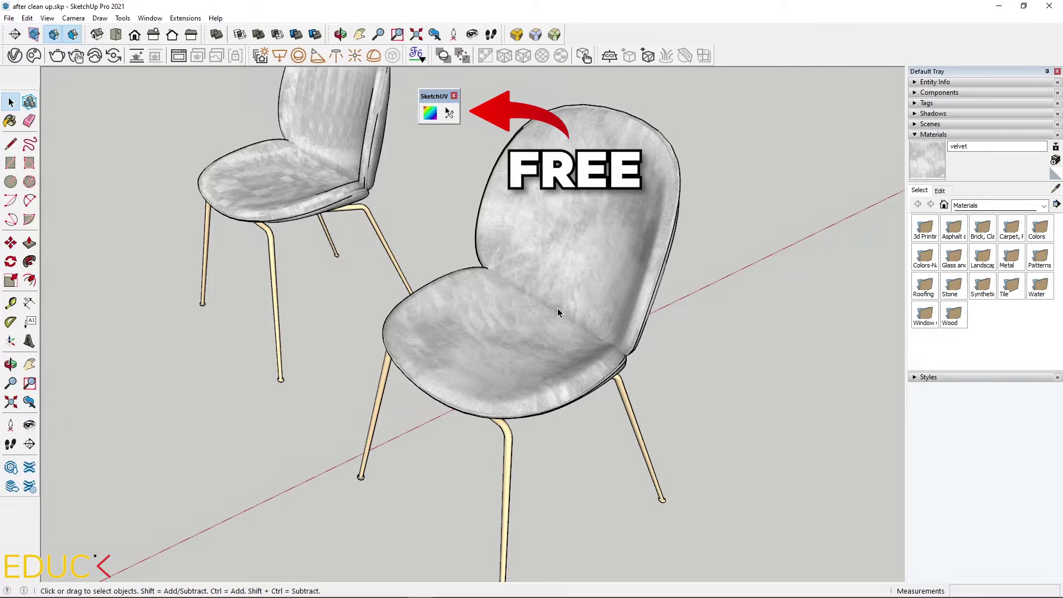
scroll(496, 277, "down", 3)
scroll(439, 189, "up", 6)
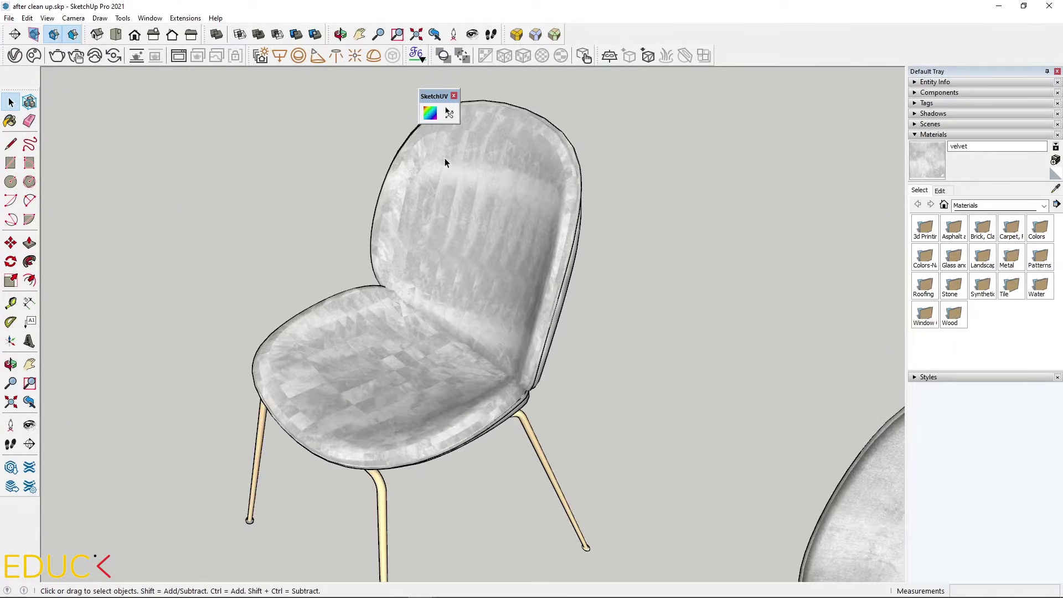
scroll(445, 161, "up", 1)
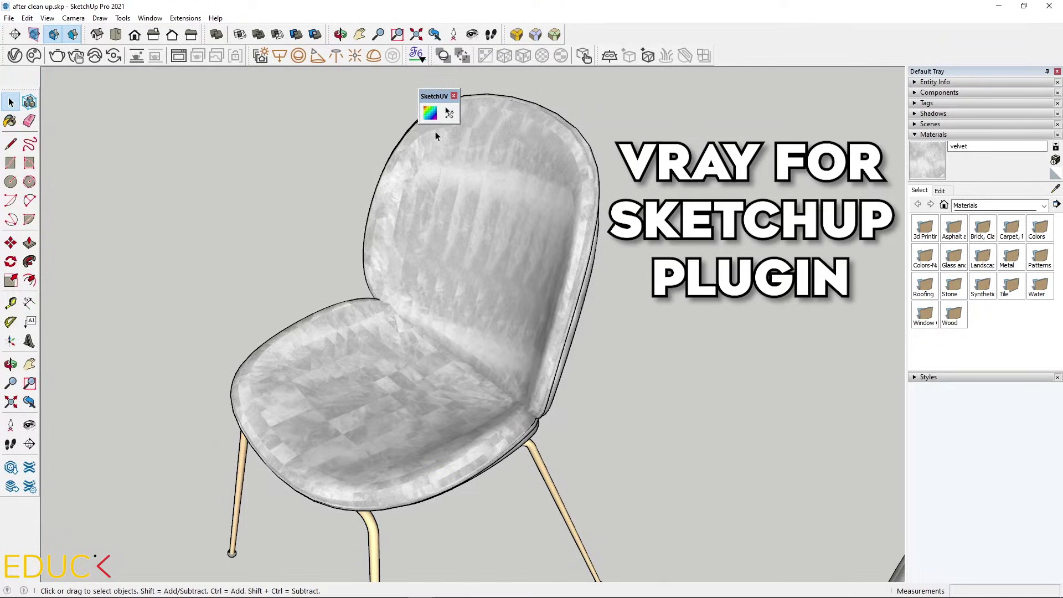
left_click(457, 204)
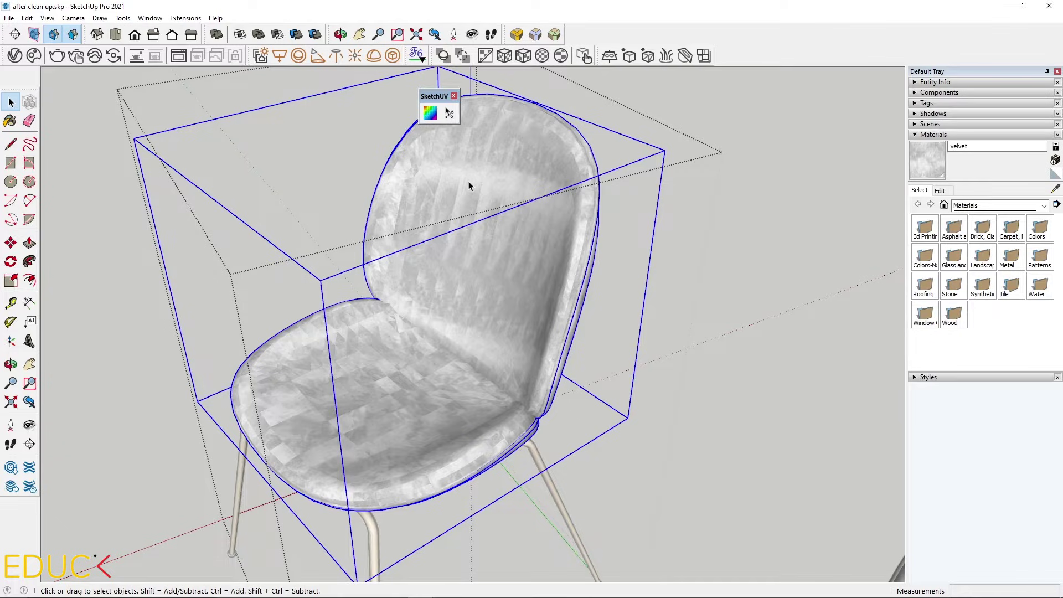
right_click(738, 55)
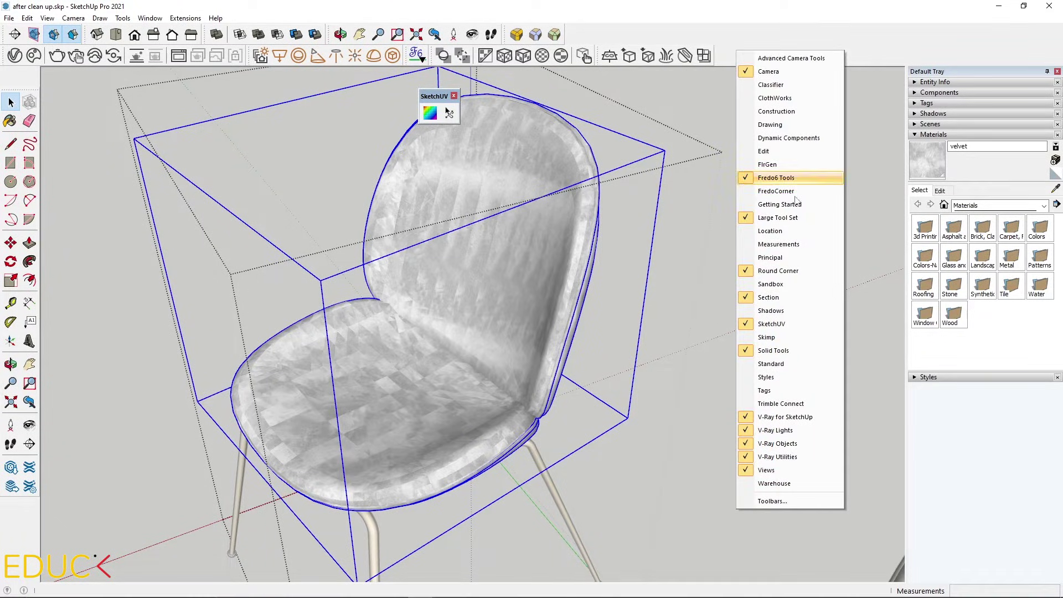
key("Escape")
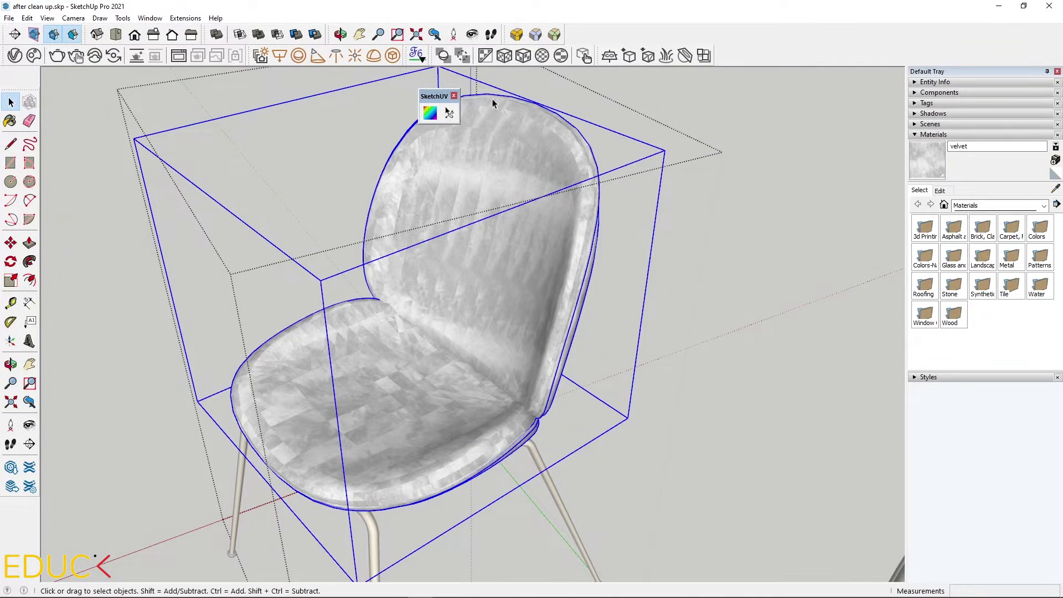
left_click(522, 58)
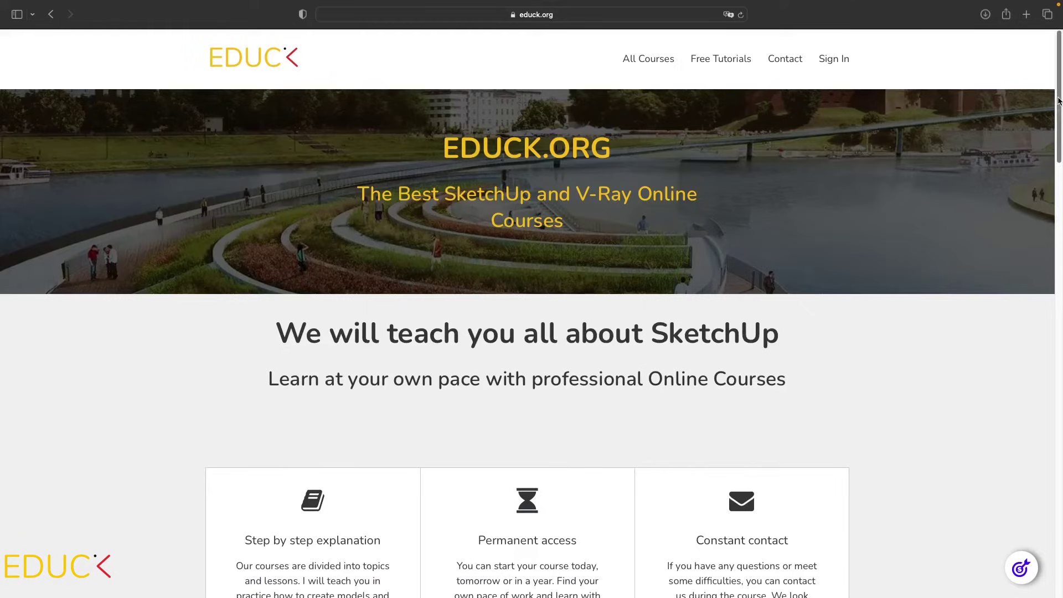
- Switch to the educk.org website and look through its SketchUp and V-Ray courses and free tutorials
left_click_drag(1059, 102, 1058, 314)
scroll(1058, 314, "down", 10)
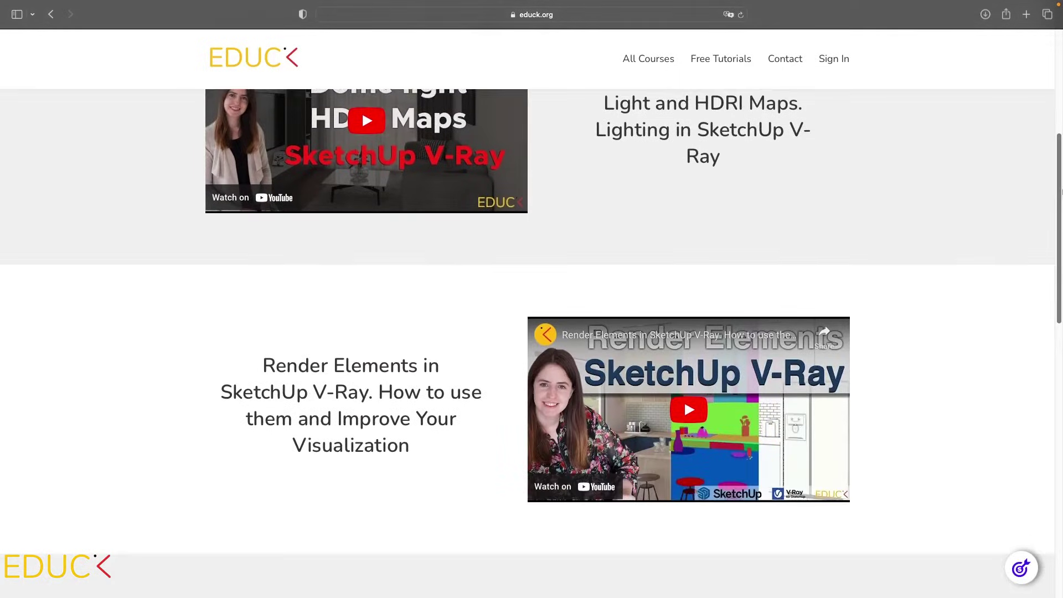
left_click_drag(1061, 191, 1061, 361)
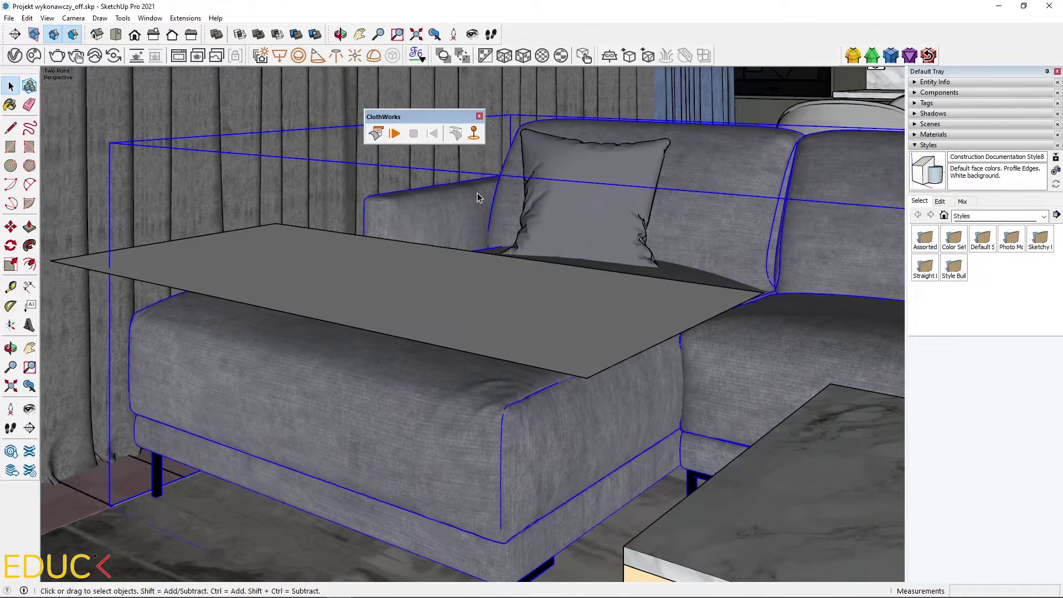
- In the Projekt wykonawczy_off.skp model, group the flat rectangle above the sofa's chaise and make it a ClothWorks cloth
left_click(401, 270)
right_click(401, 270)
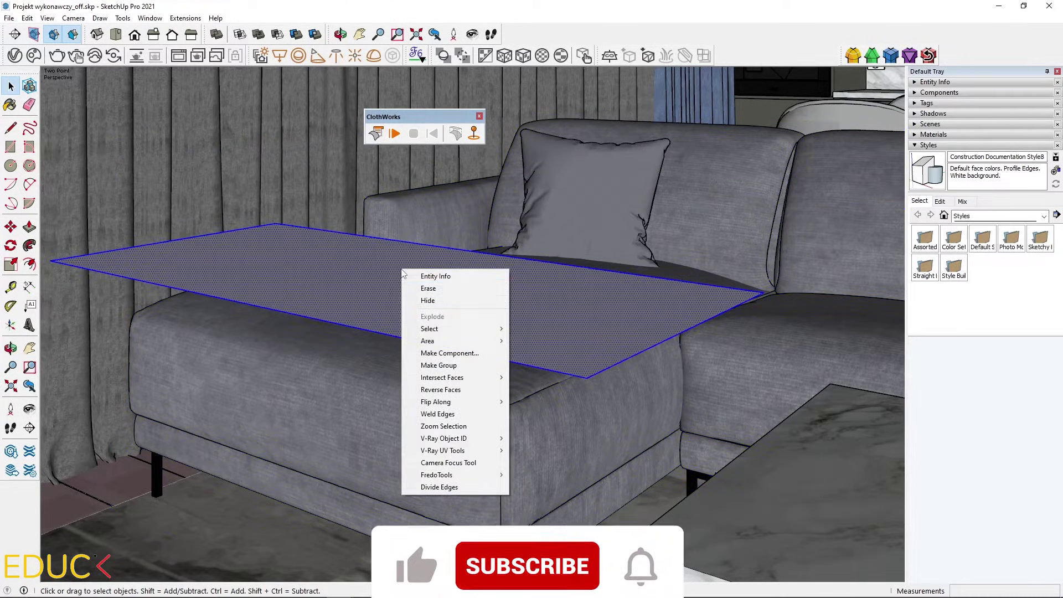
left_click(433, 367)
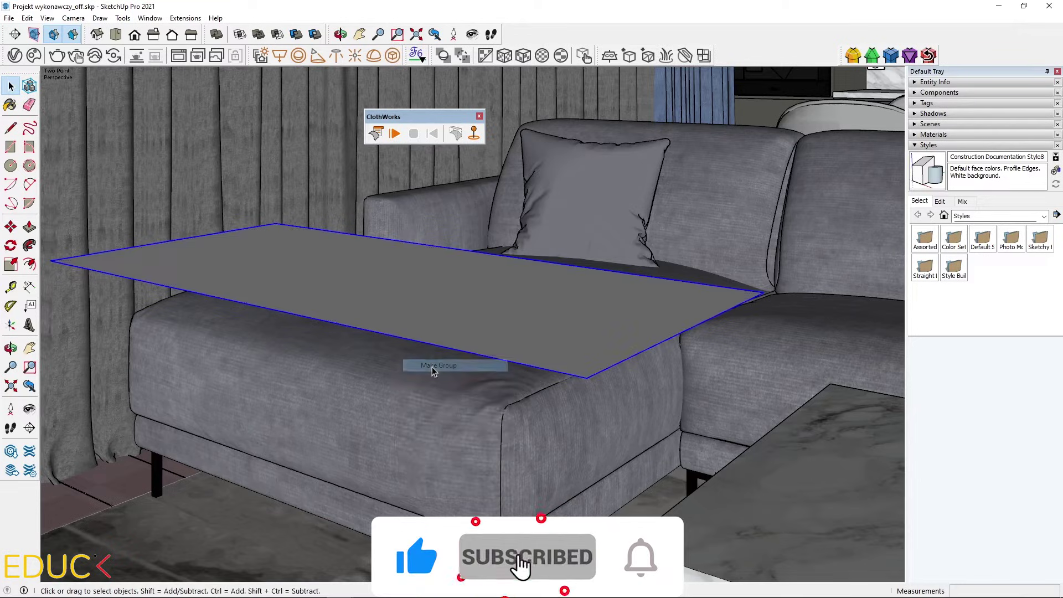
right_click(410, 268)
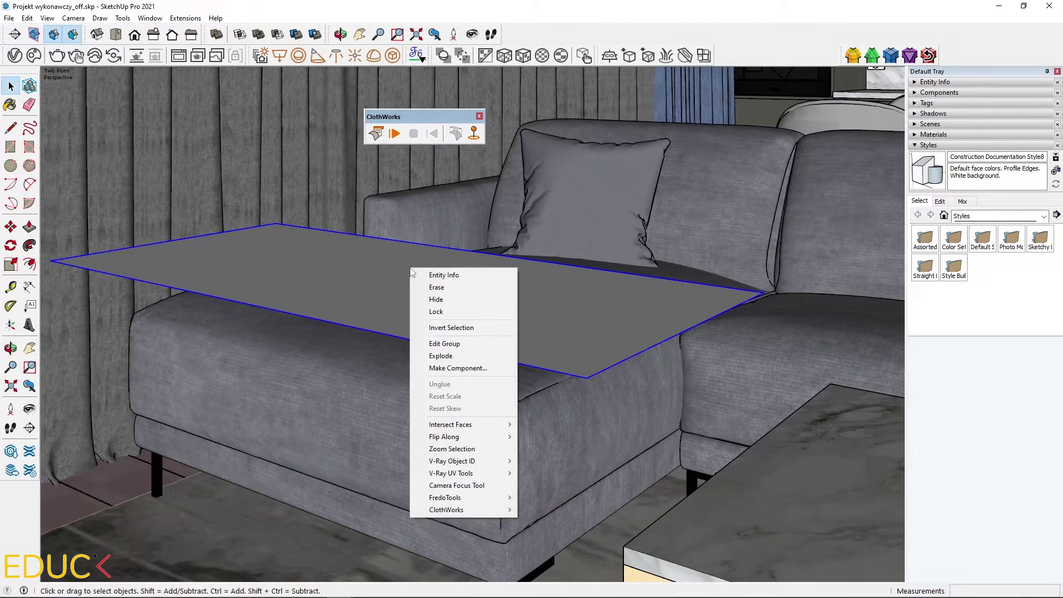
mouse_move(492, 511)
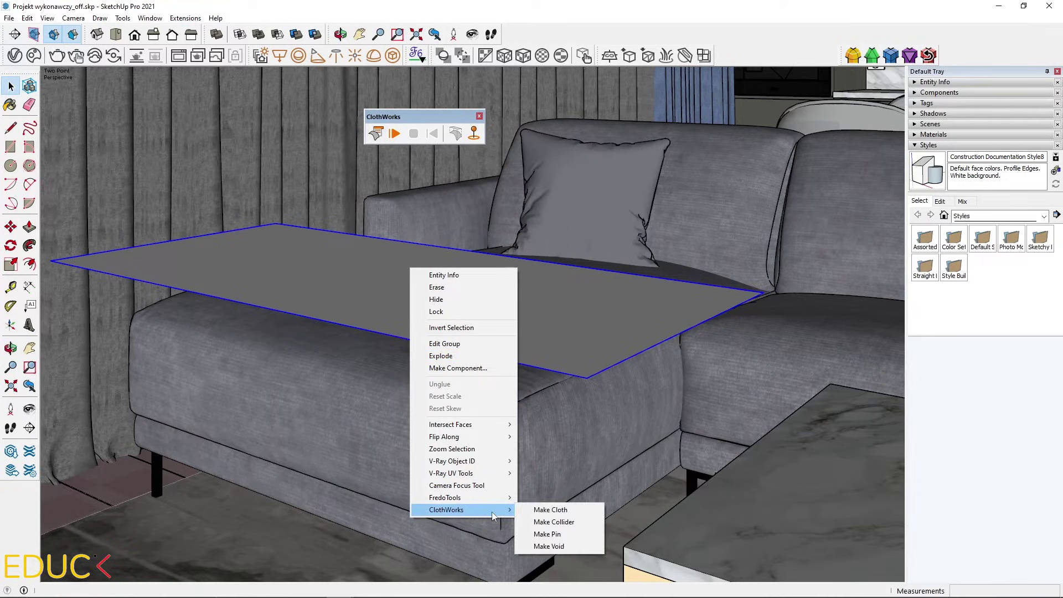
left_click(590, 512)
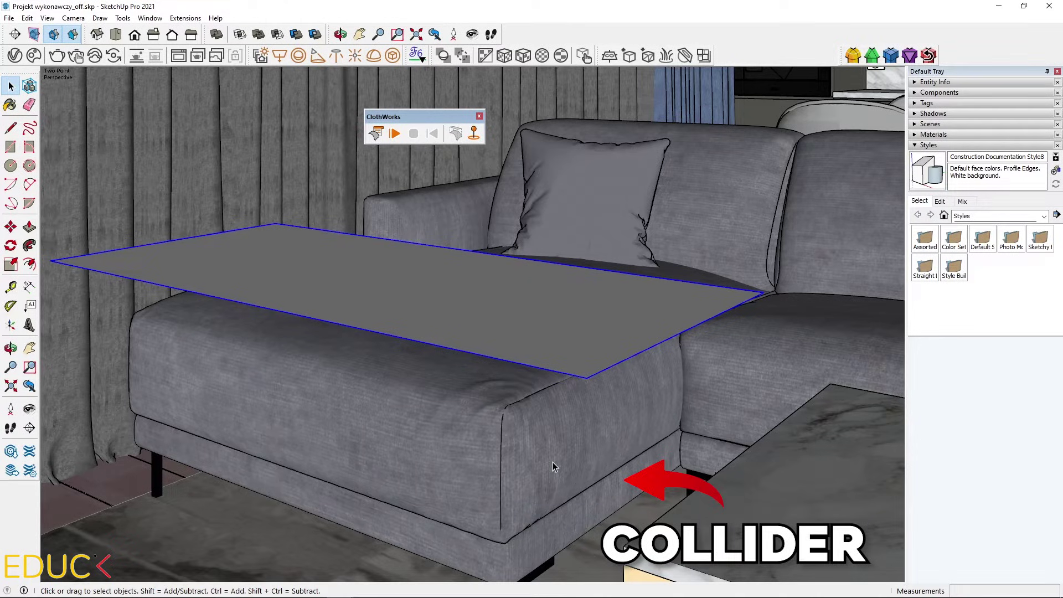
- Make the sofa group a ClothWorks collider
left_click(400, 413)
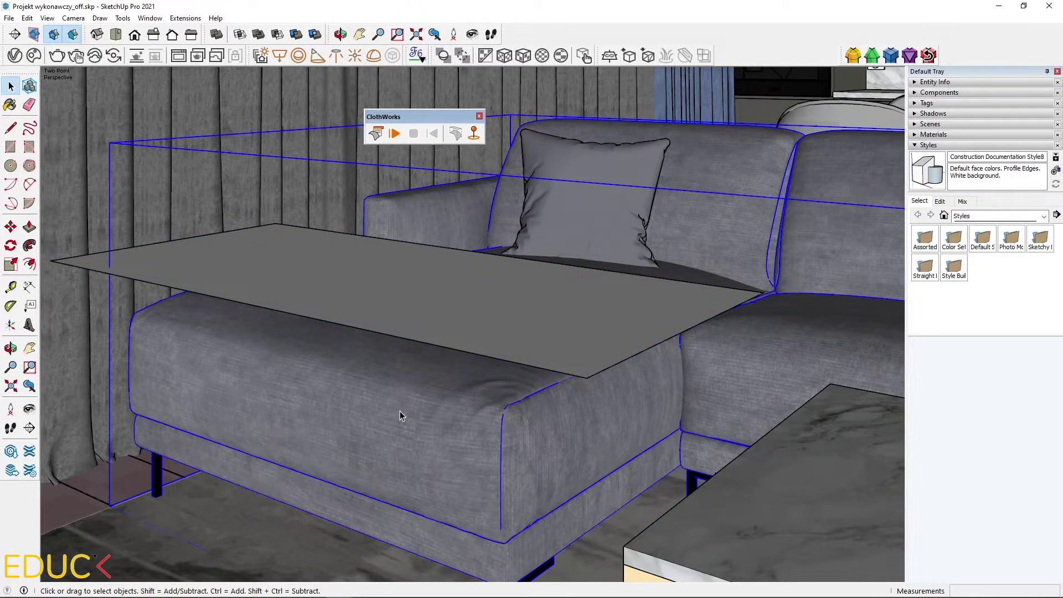
right_click(400, 411)
mouse_move(436, 405)
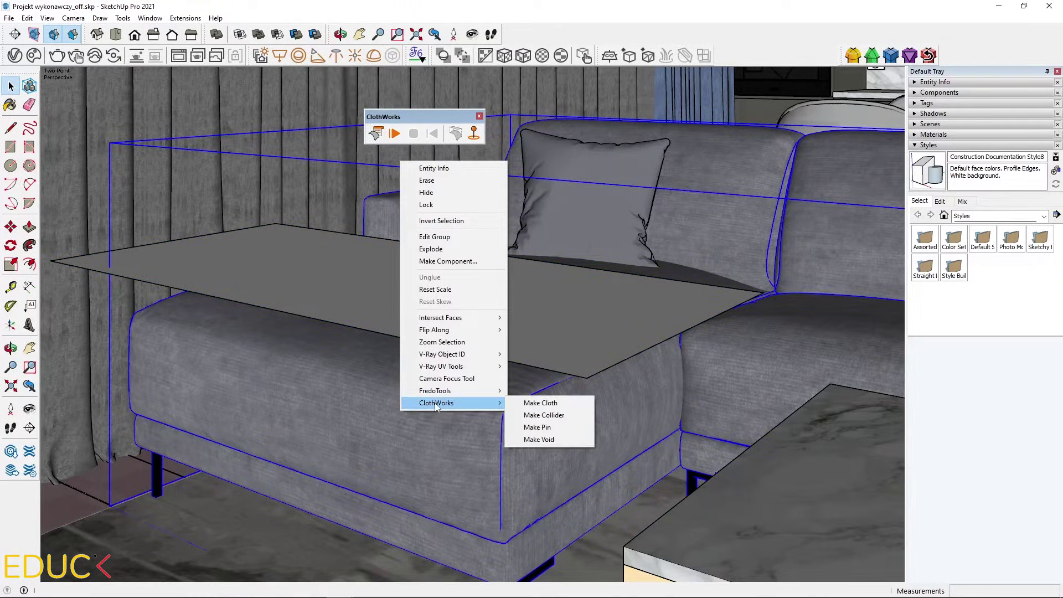
left_click(566, 416)
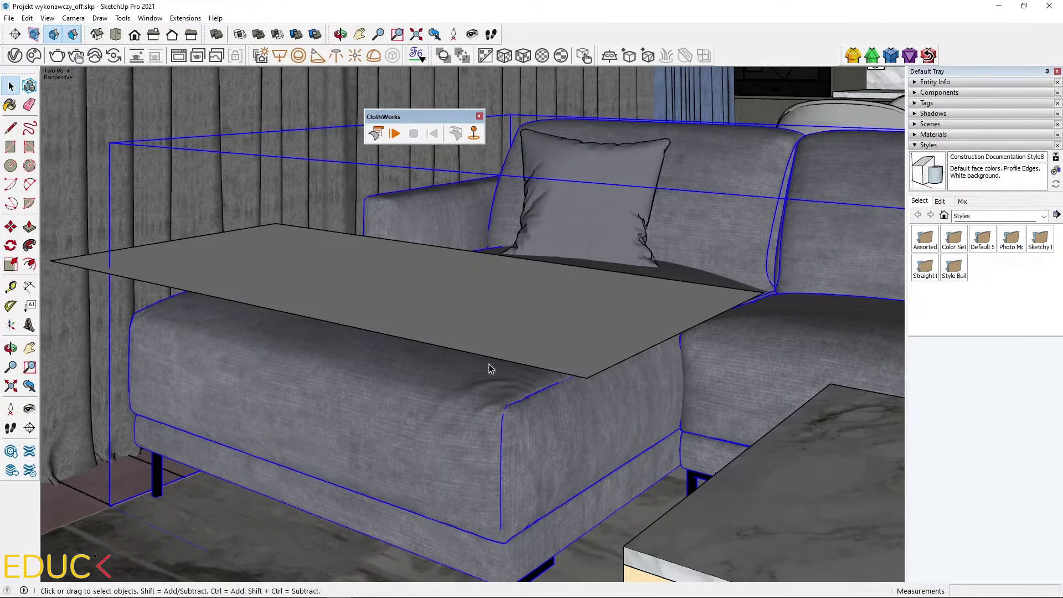
- Apply a ClothWorks quadrilateral grid with a resolution of 4000 to the cloth rectangle
left_click(473, 310)
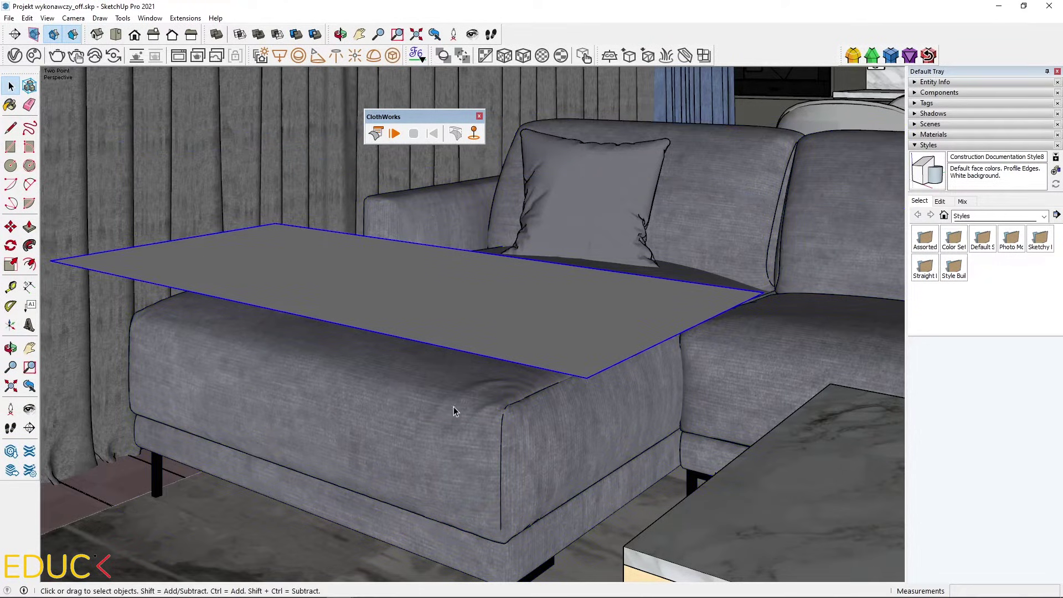
right_click(411, 255)
mouse_move(492, 499)
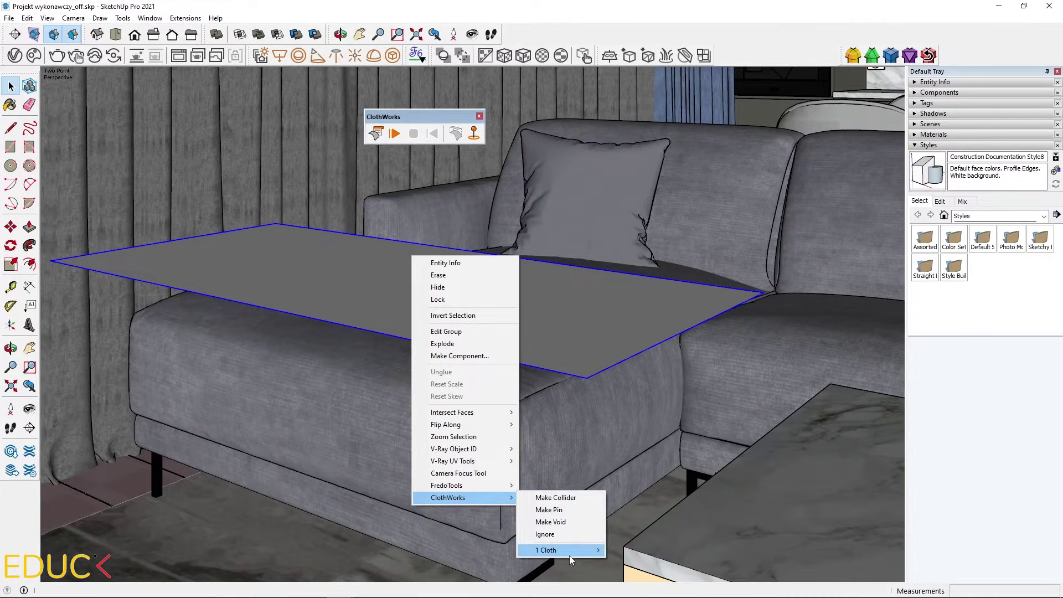
mouse_move(570, 554)
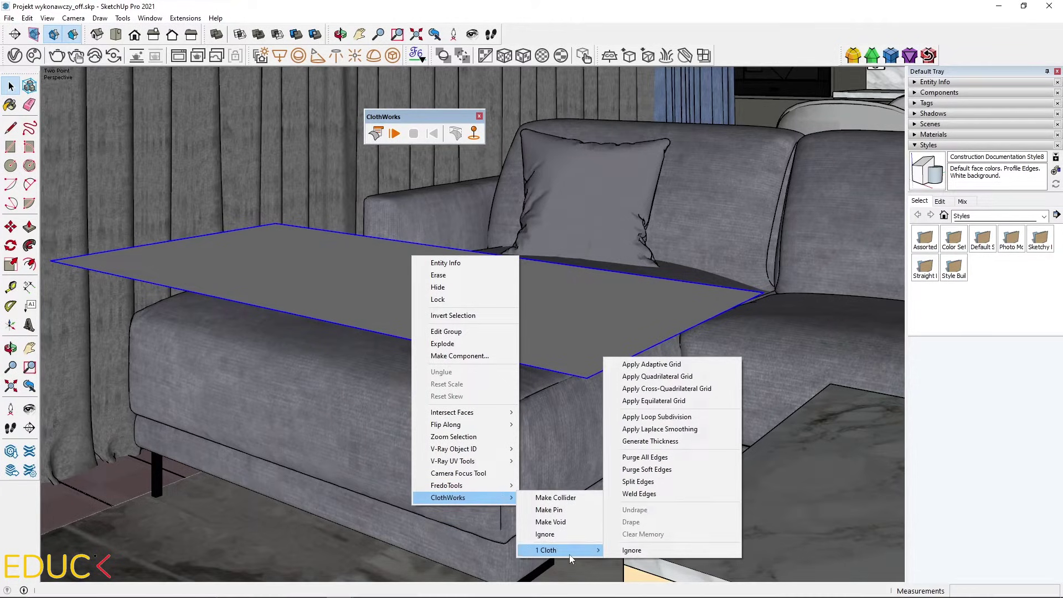
left_click(658, 376)
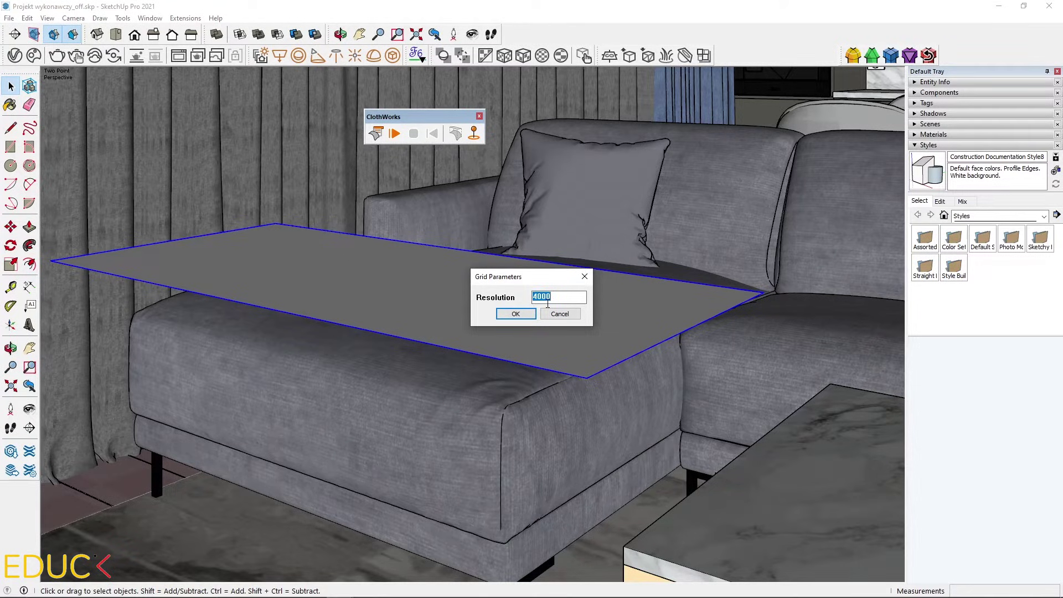
left_click(514, 314)
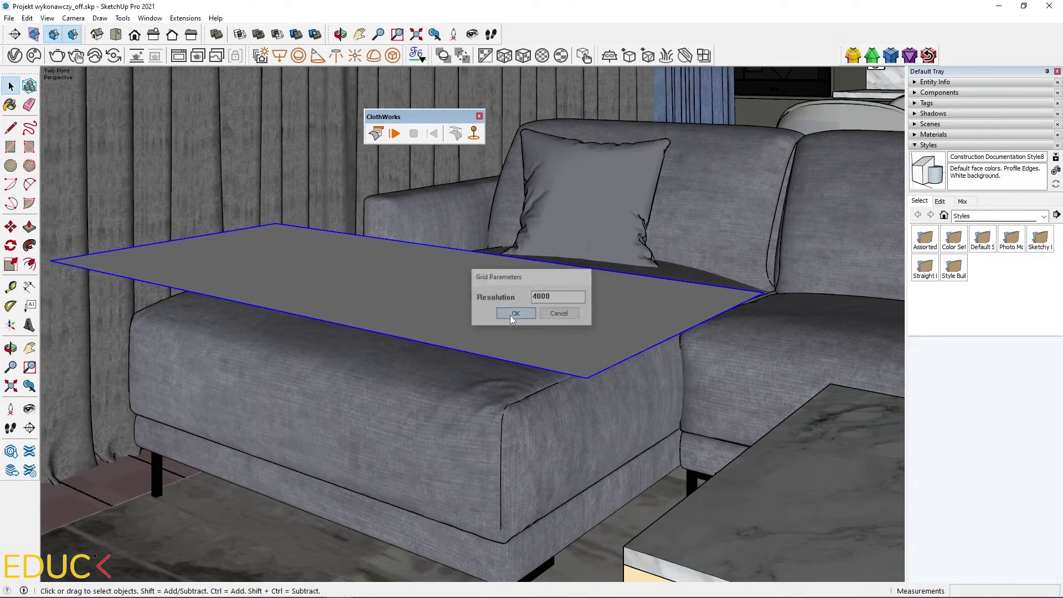
- Show hidden geometry to inspect the grid subdivision on the cloth rectangle, and hide it again
left_click(47, 18)
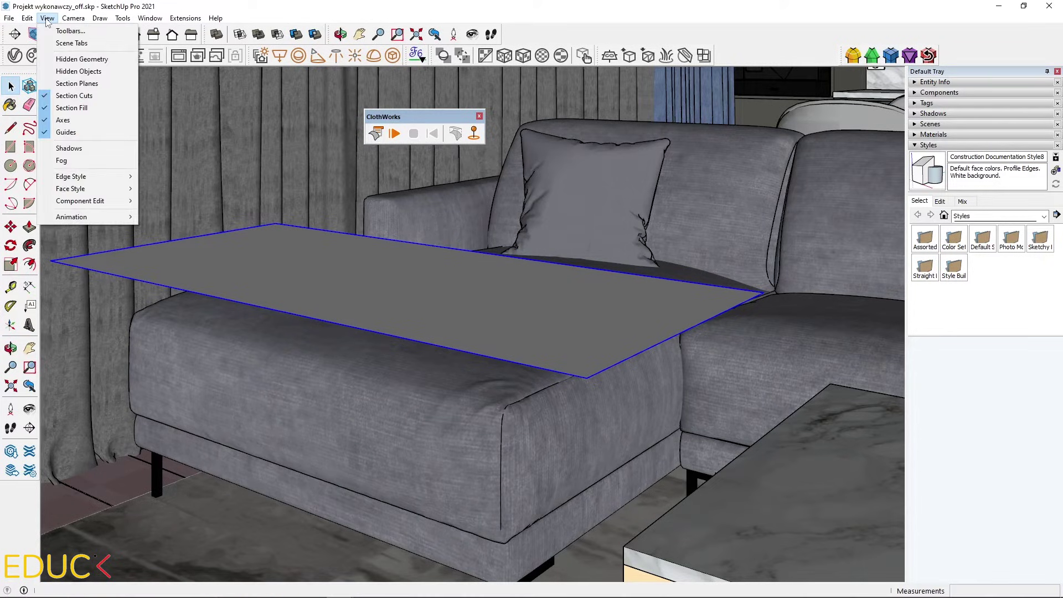
left_click(61, 60)
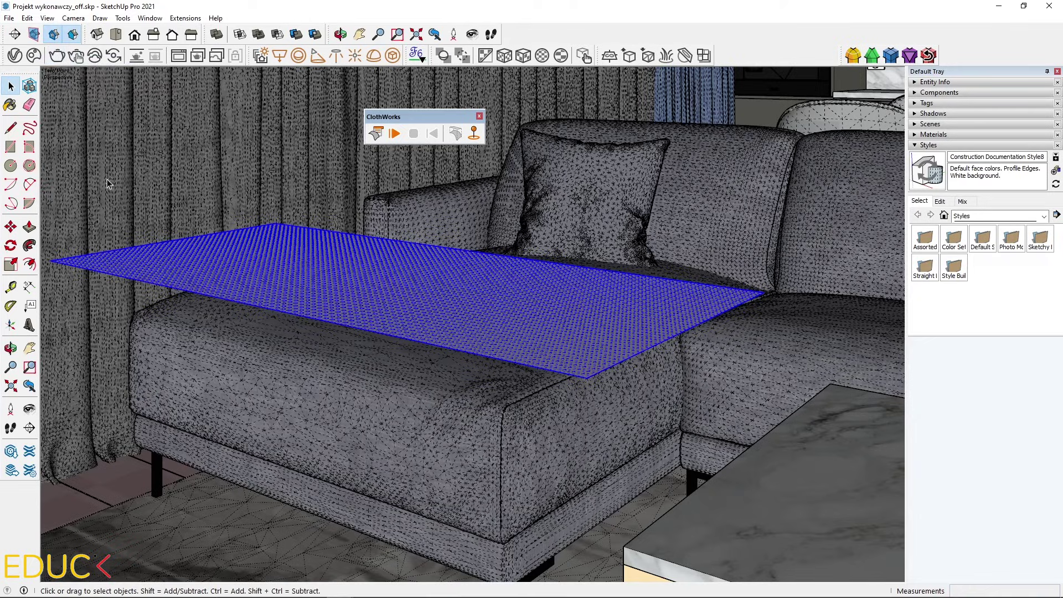
left_click(47, 18)
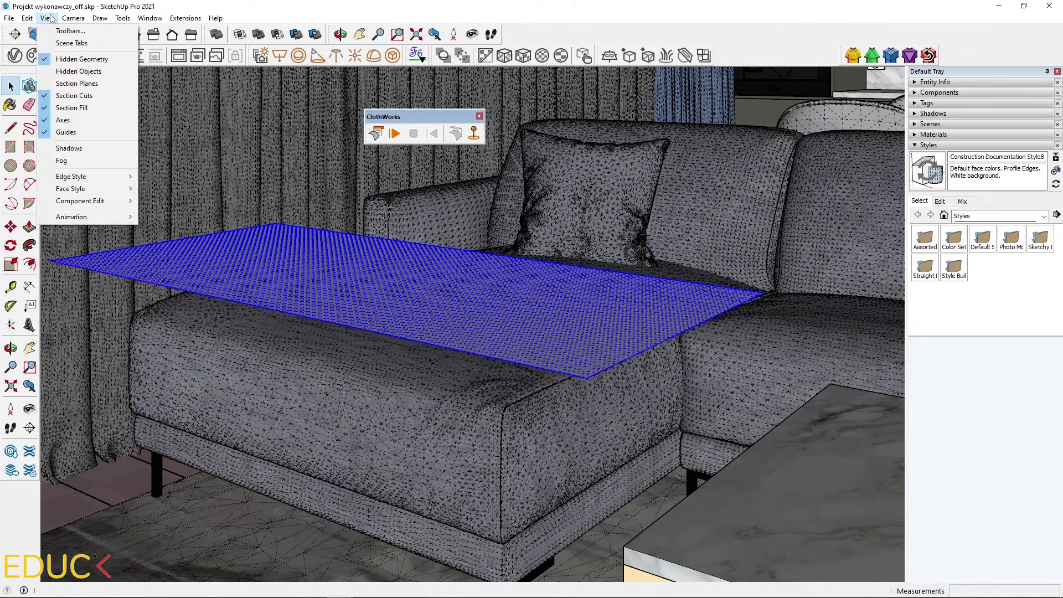
left_click(67, 59)
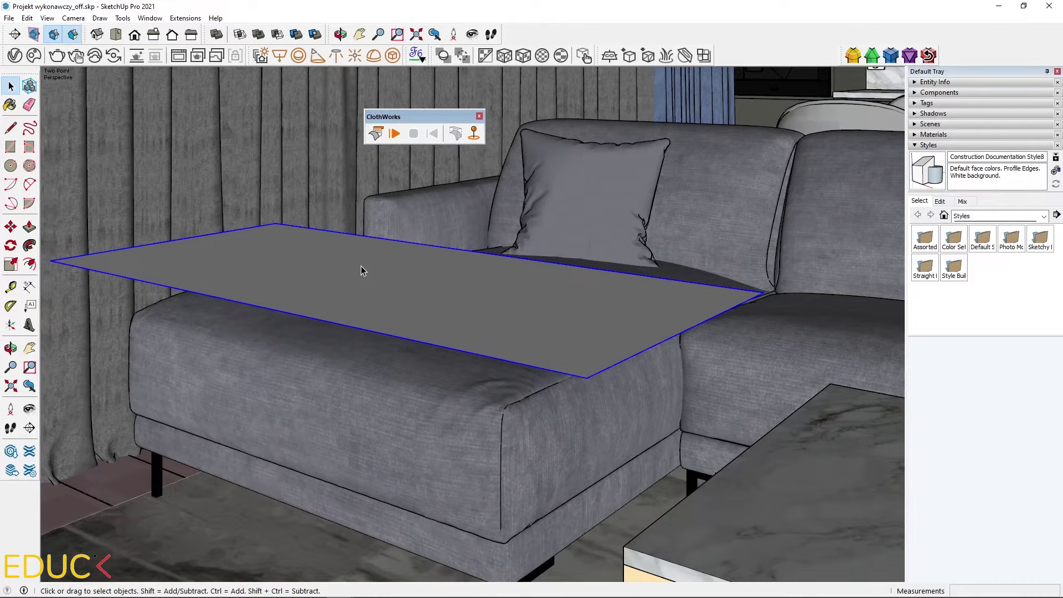
- Paint the cloth rectangle above the chaise with the vray_blanket material
left_click(926, 135)
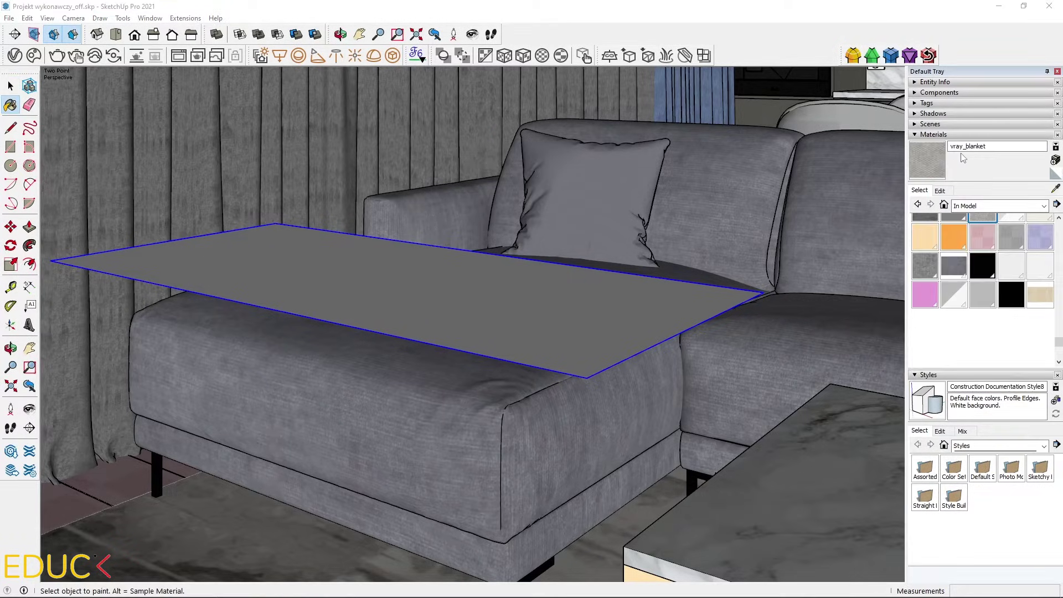
left_click(495, 301)
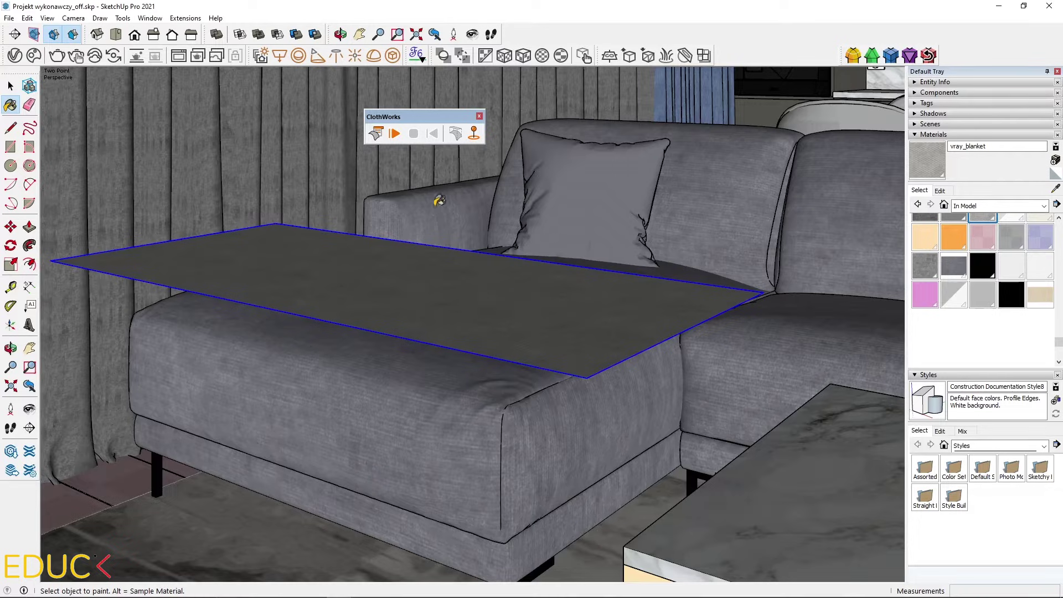
- Try a ClothWorks simulation that drapes the flat cloth over the chaise, and undo the result
left_click(395, 134)
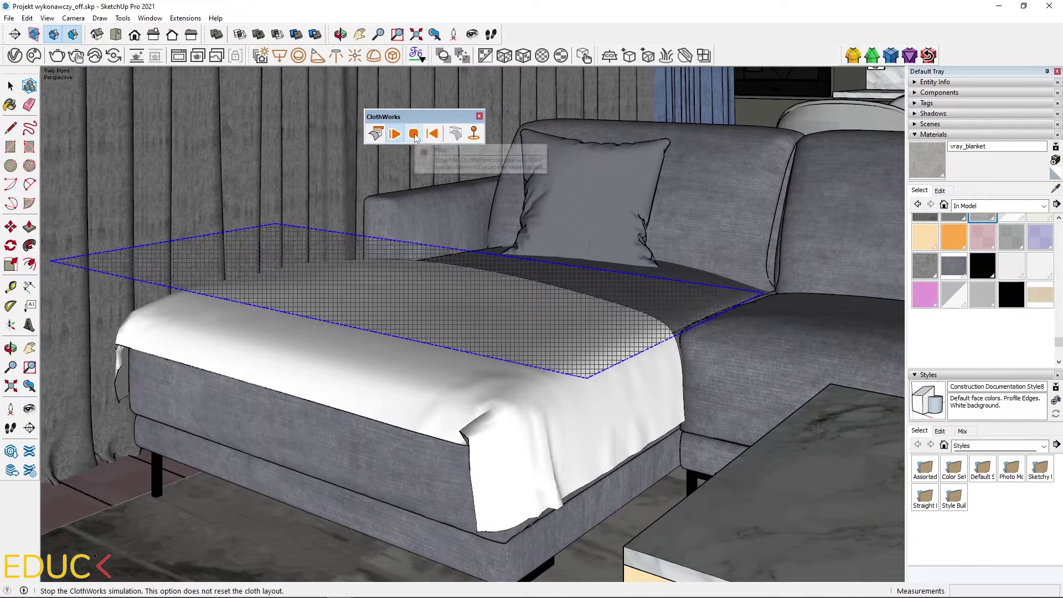
left_click(415, 136)
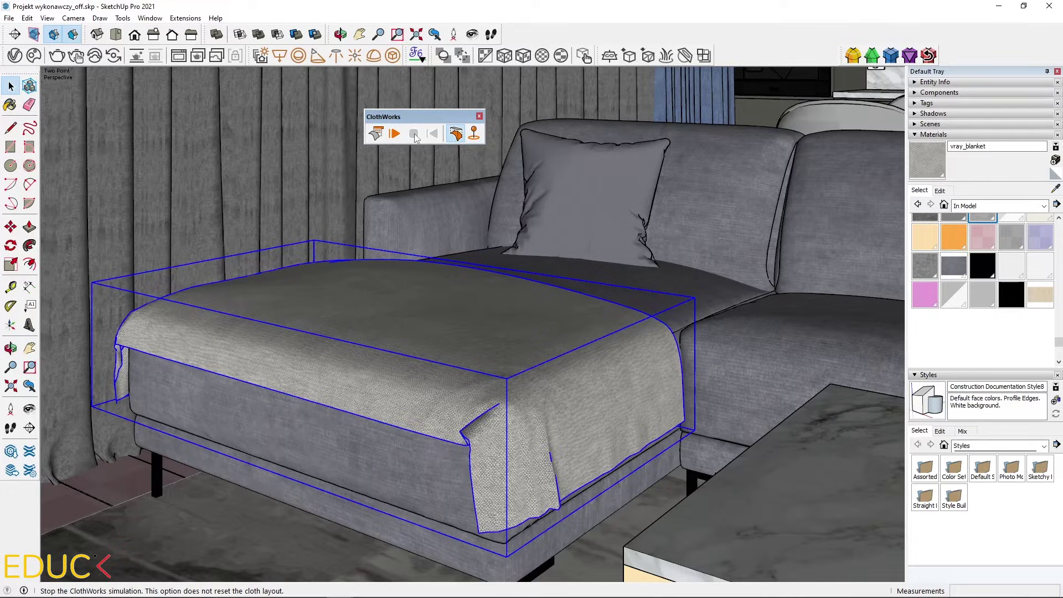
key("ctrl+z")
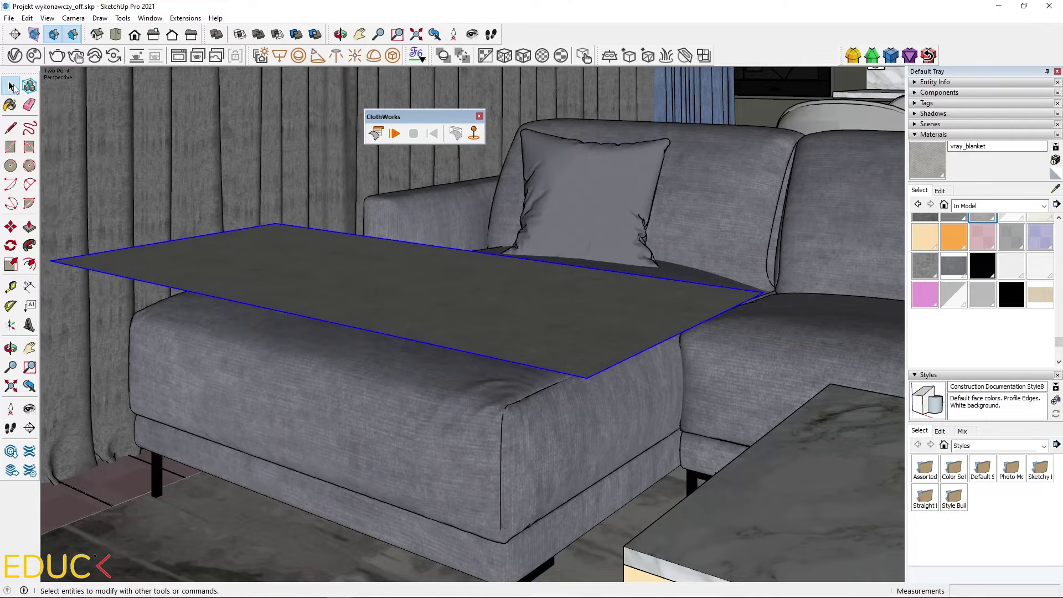
- Rotate the cloth rectangle 10 degrees around the green axis about its front corner, raising the edge nearest the sofa back
left_click(10, 264)
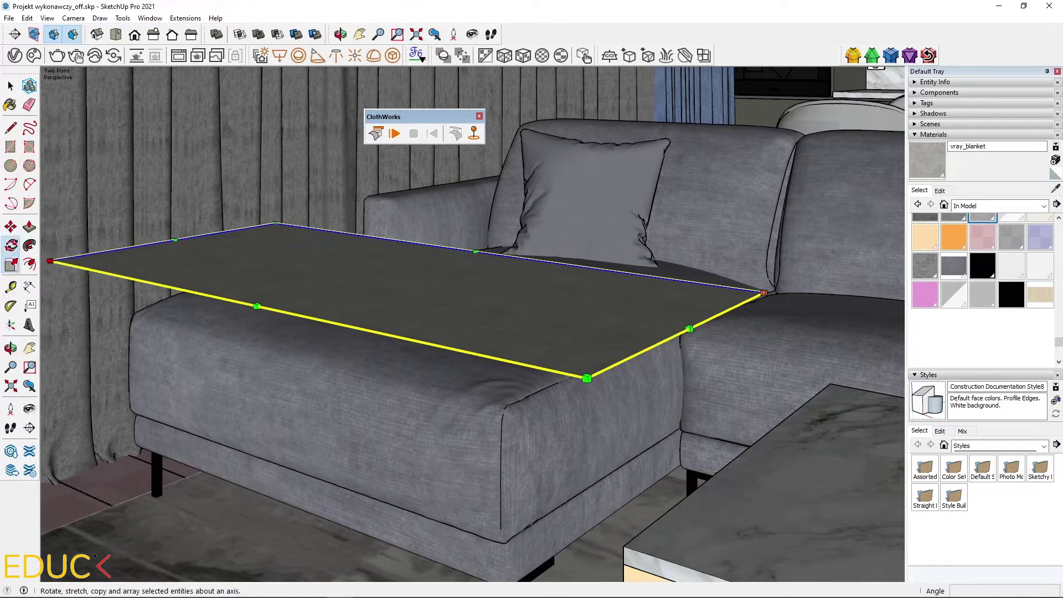
left_click(10, 245)
middle_click_drag(589, 386, 649, 397, "shift")
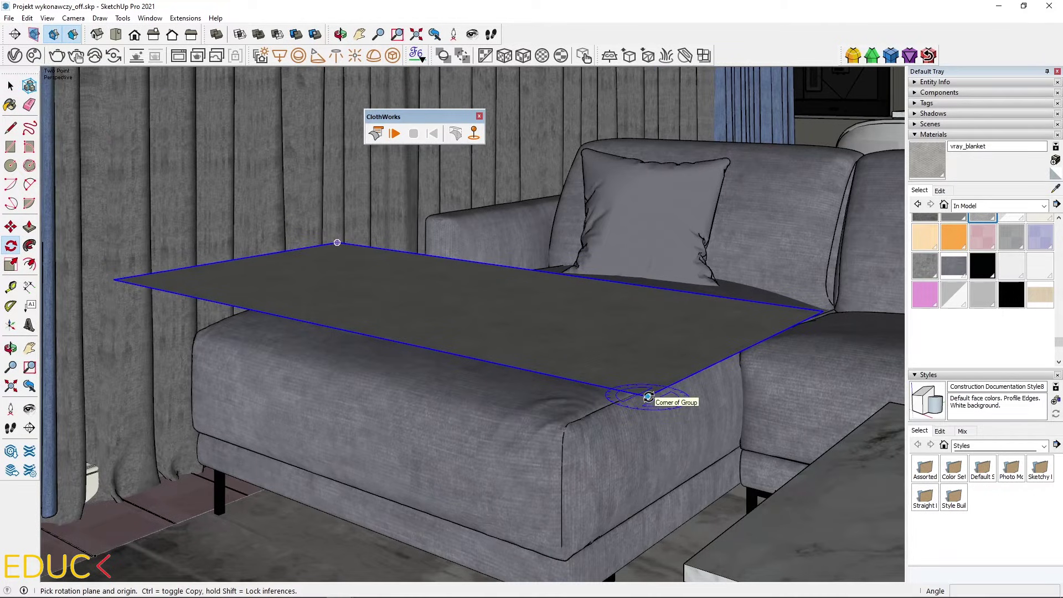
key("Left")
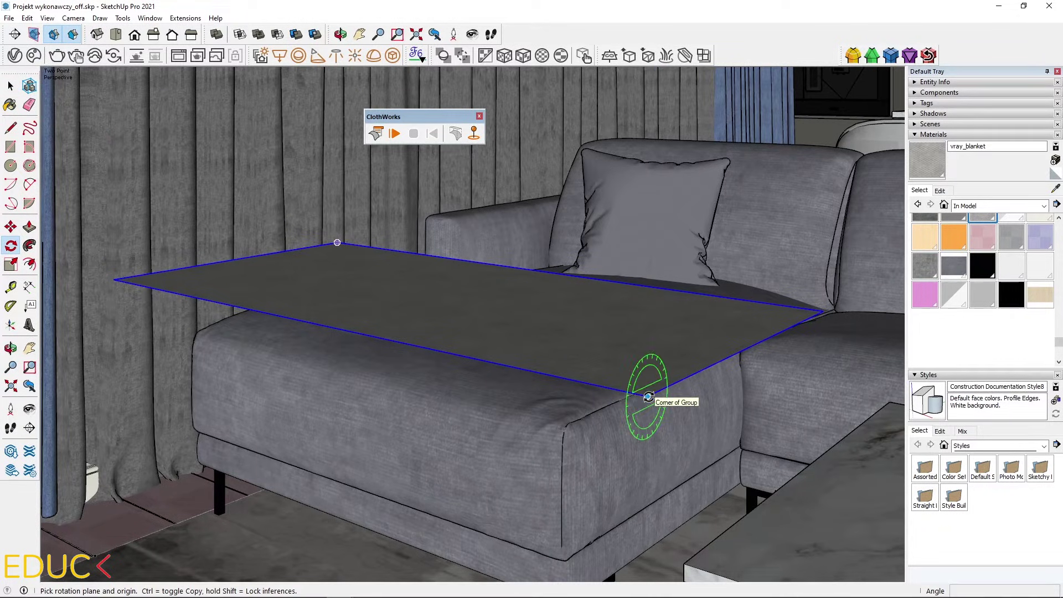
left_click(648, 397)
left_click(824, 312)
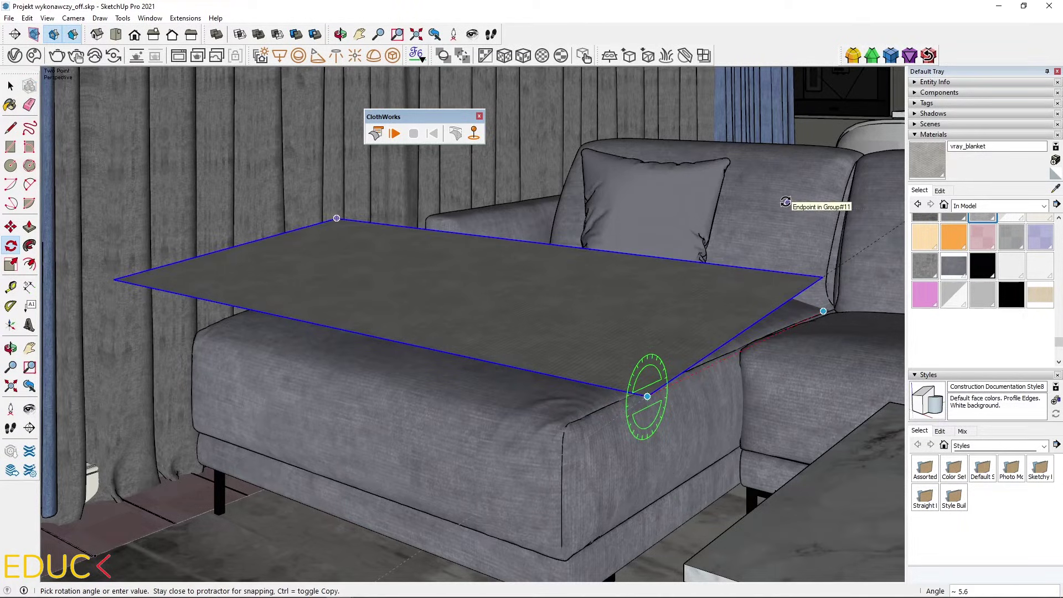
type("10")
key("Return")
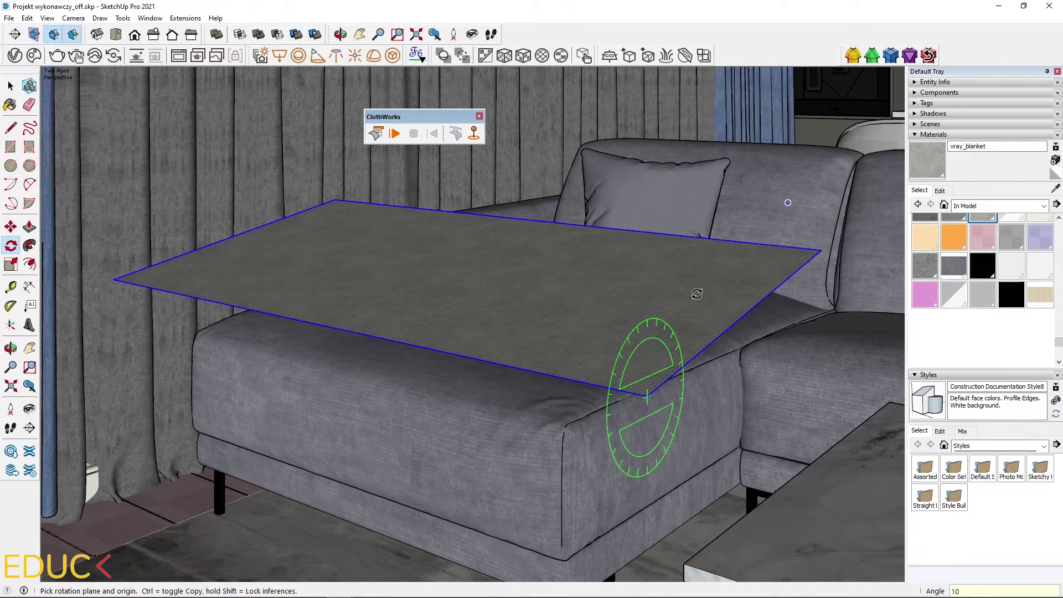
- Rotate the cloth rectangle freehand around the red axis about its front corner, raising the end near the curtain
left_click(649, 393)
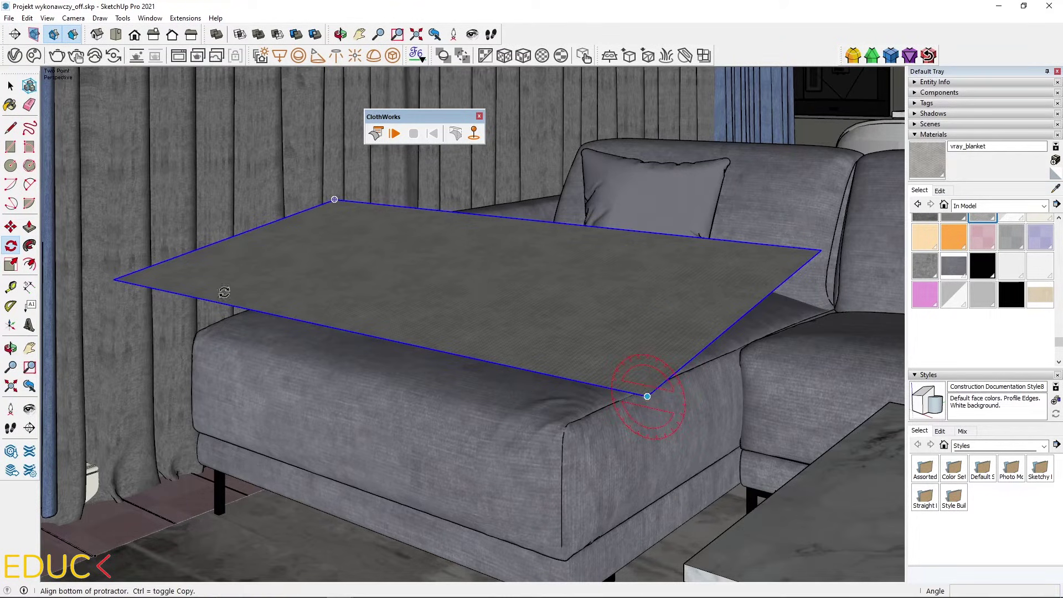
left_click(118, 277)
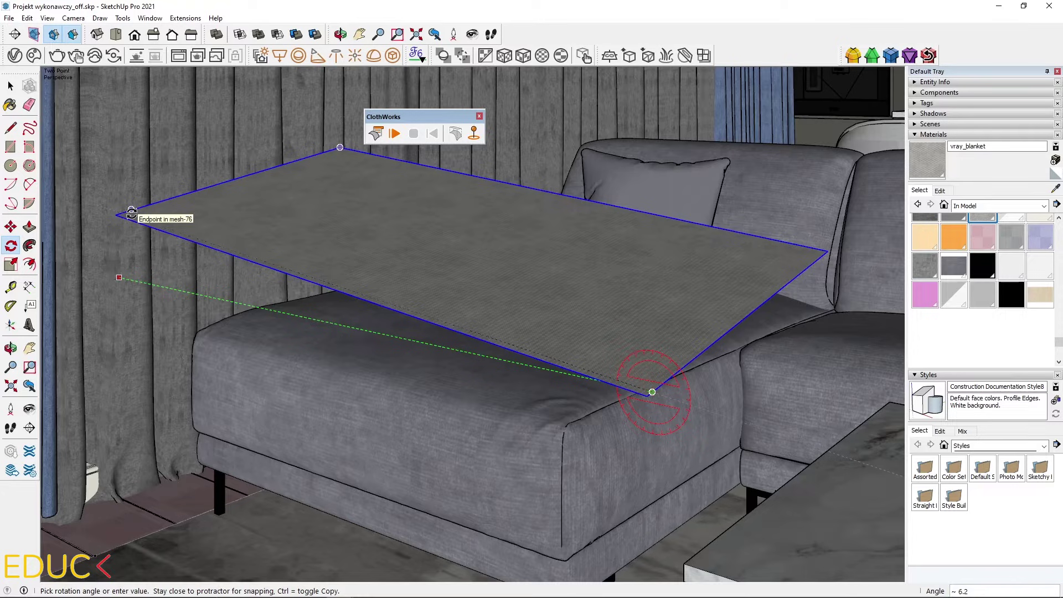
left_click(131, 213)
key("space")
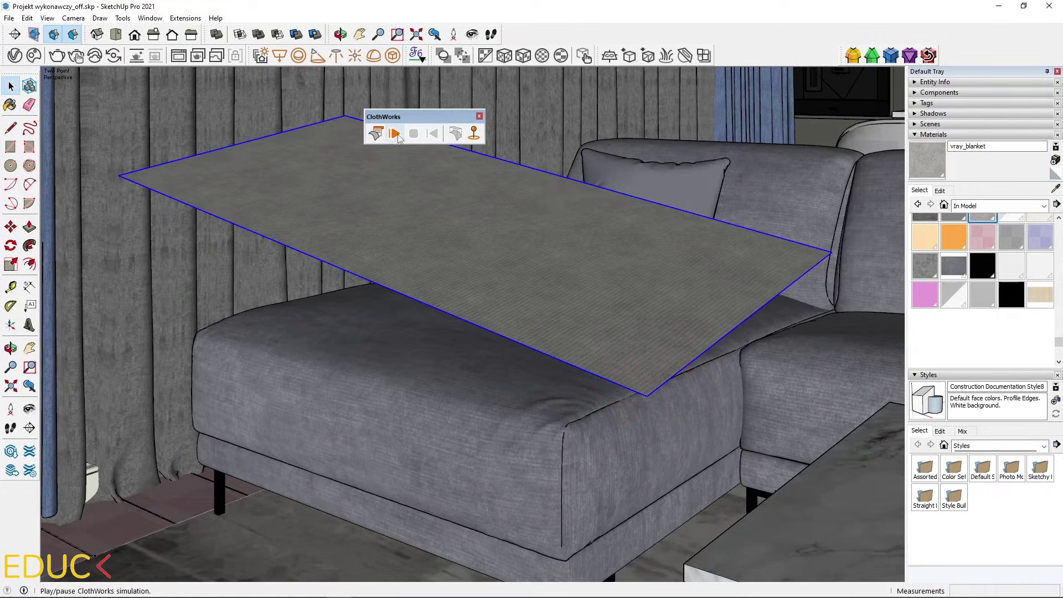
- Run the ClothWorks simulation on the tilted cloth, pull its folds across the chaise, and stop the simulation
left_click(394, 134)
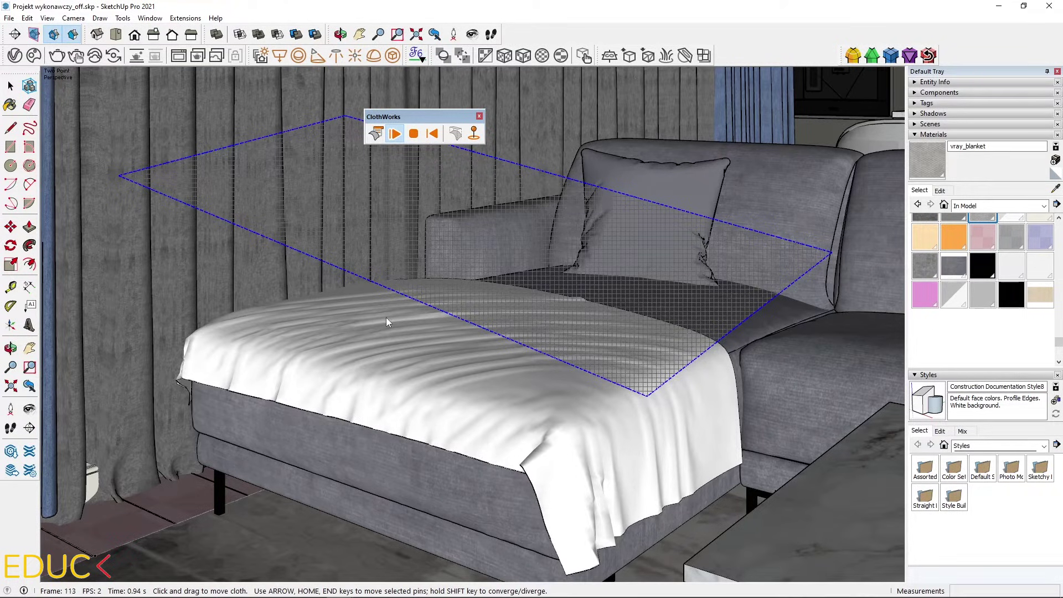
left_click_drag(387, 317, 336, 299)
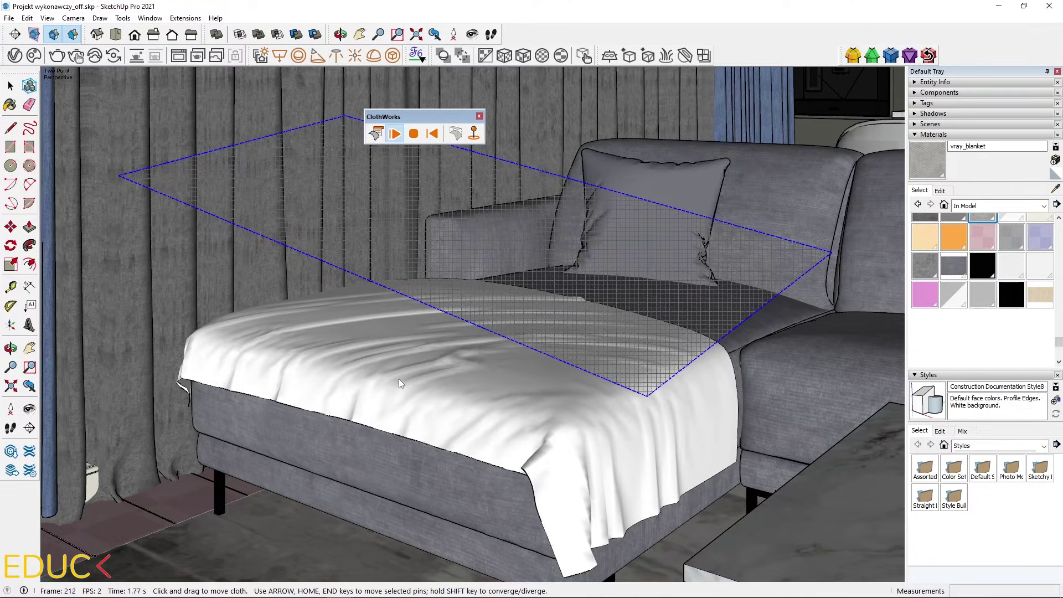
left_click(414, 135)
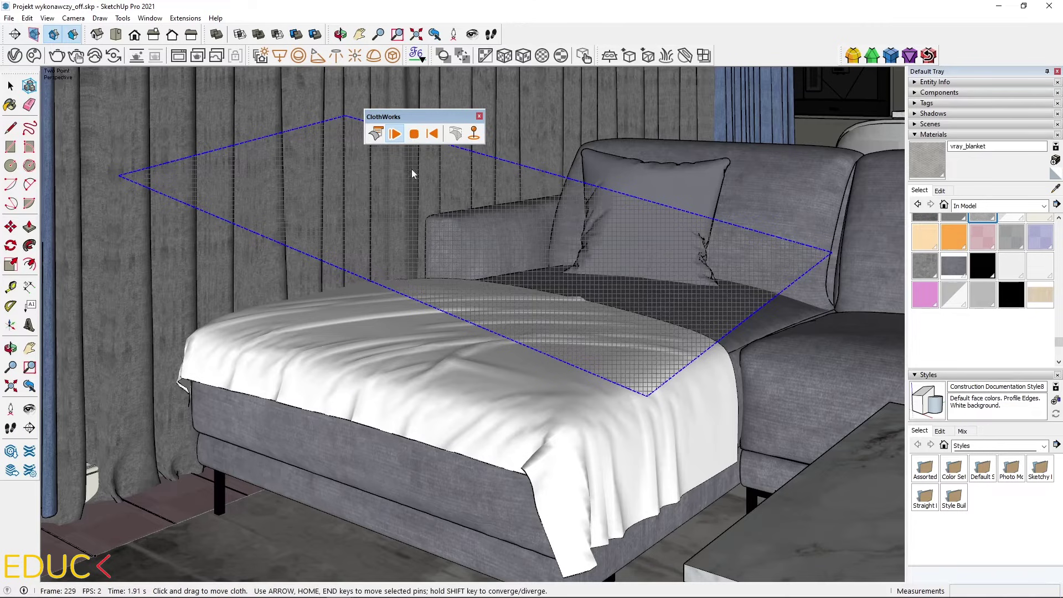
left_click(675, 238)
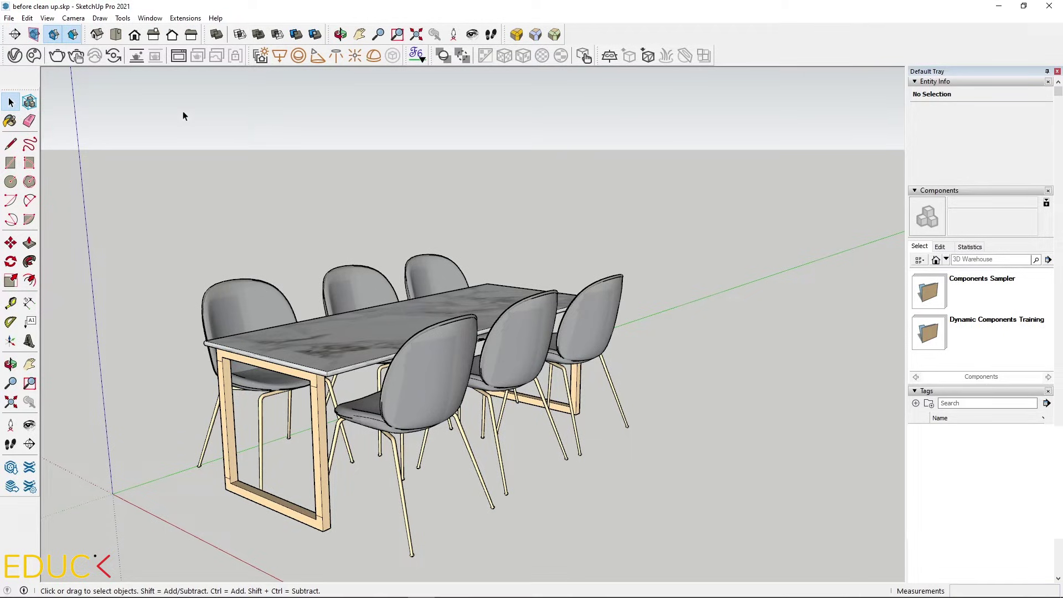
- Save the dining set model before clean up.skp and purge all unused items from the entire model
left_click(9, 19)
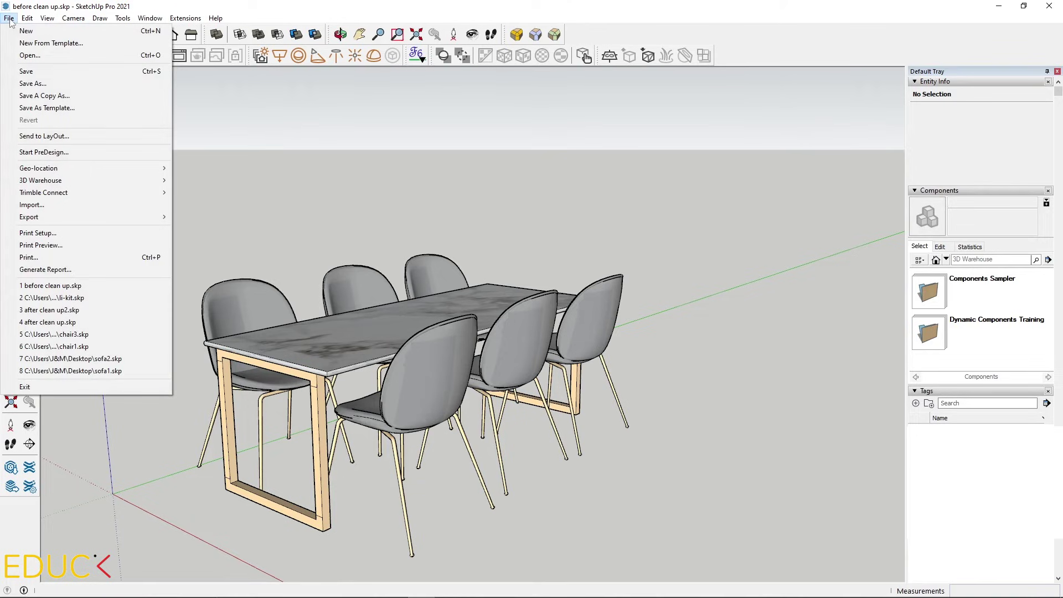
left_click(40, 71)
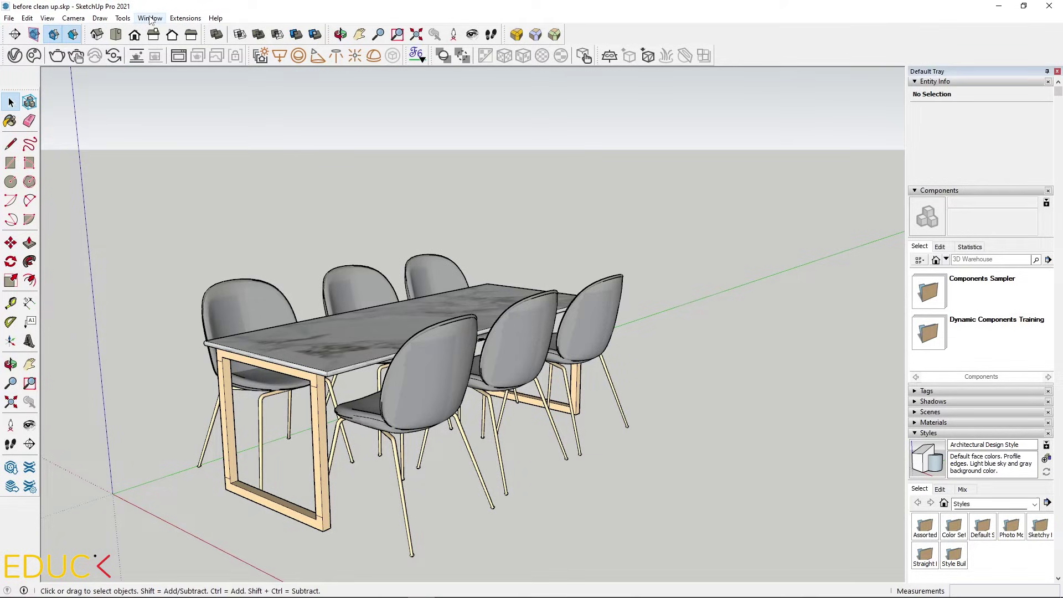
left_click(150, 19)
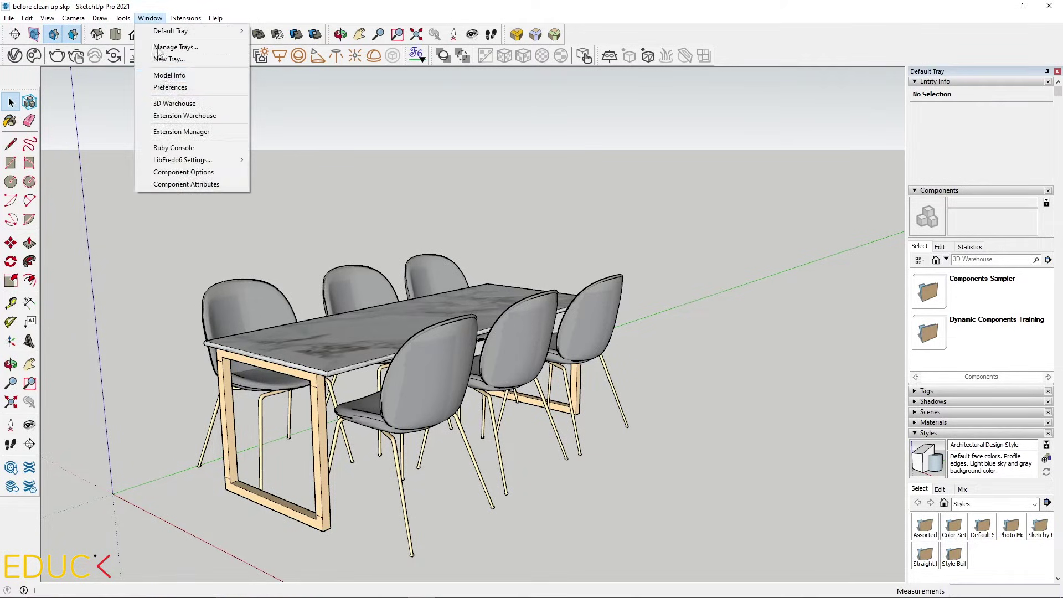
left_click(173, 80)
scroll(379, 203, "down", 2)
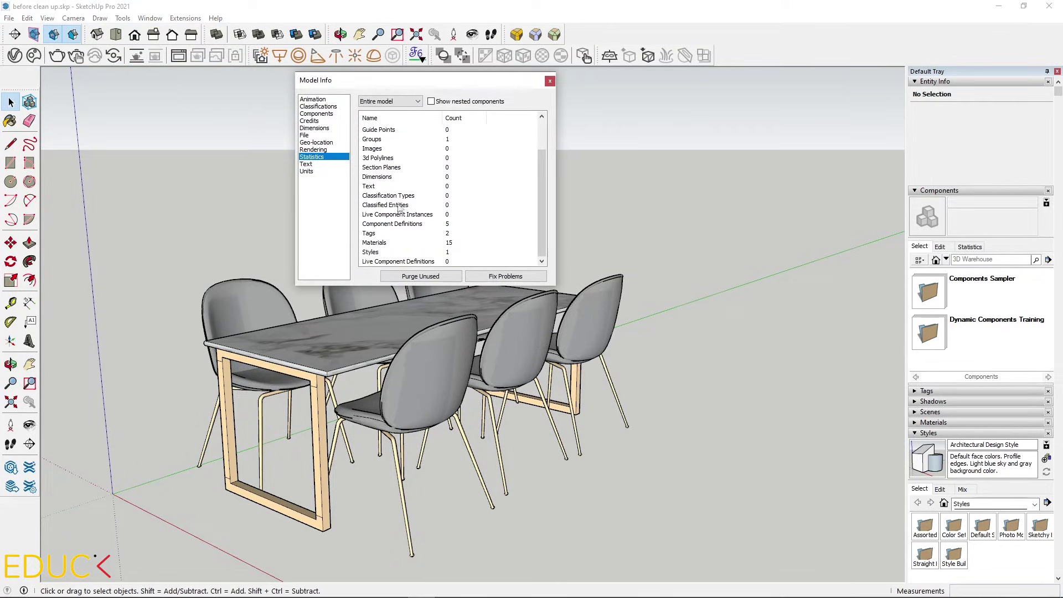
left_click(448, 277)
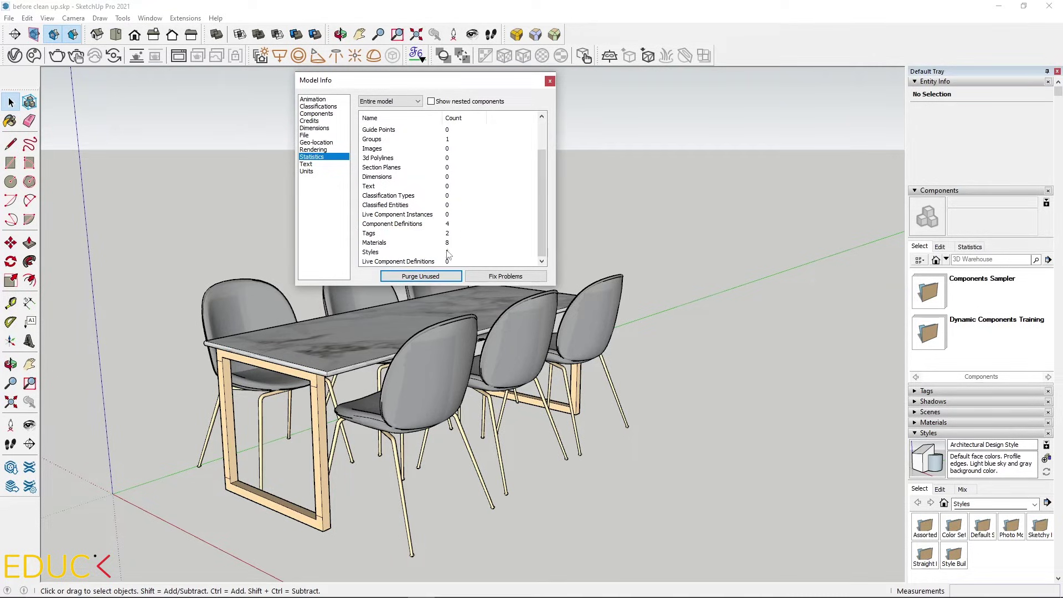
left_click(550, 81)
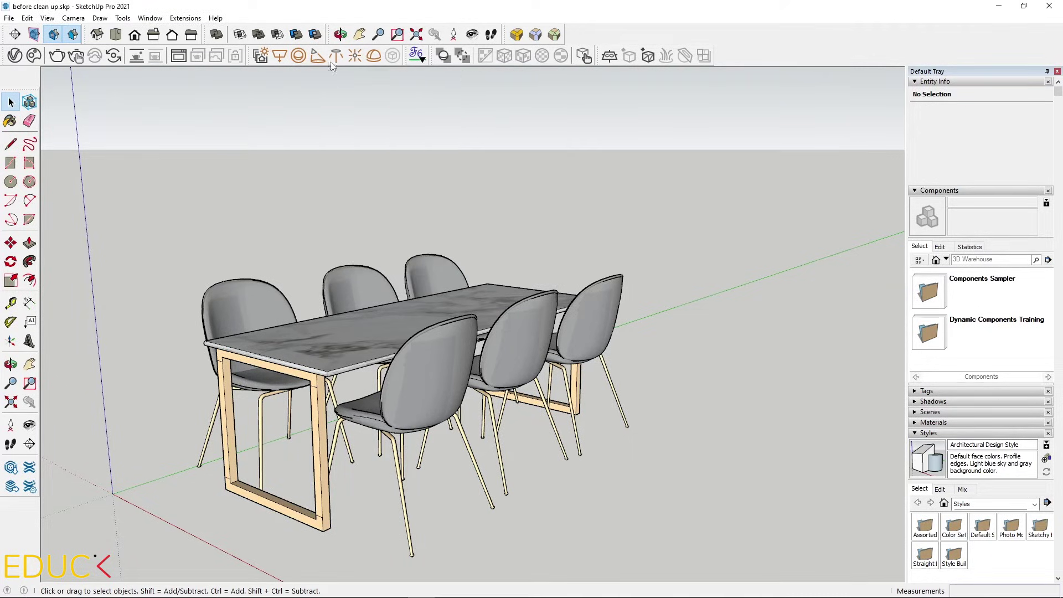
- Save the purged model as a new file named after purged unused.skp and compare both files' sizes in the 5 Top Plugins folder
left_click(9, 18)
left_click(36, 83)
type("after purged unused.skp")
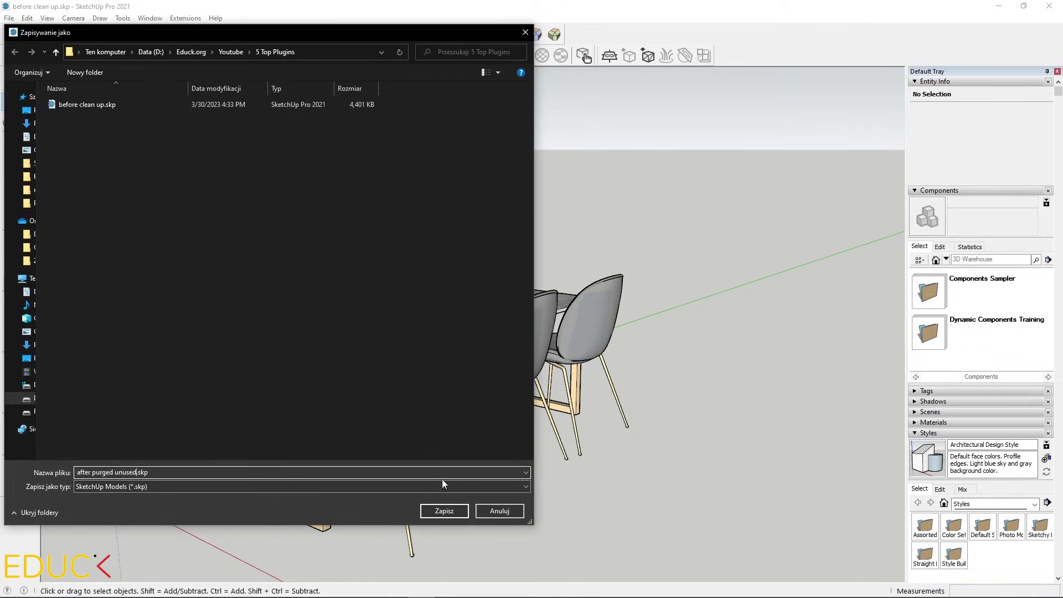
left_click(443, 510)
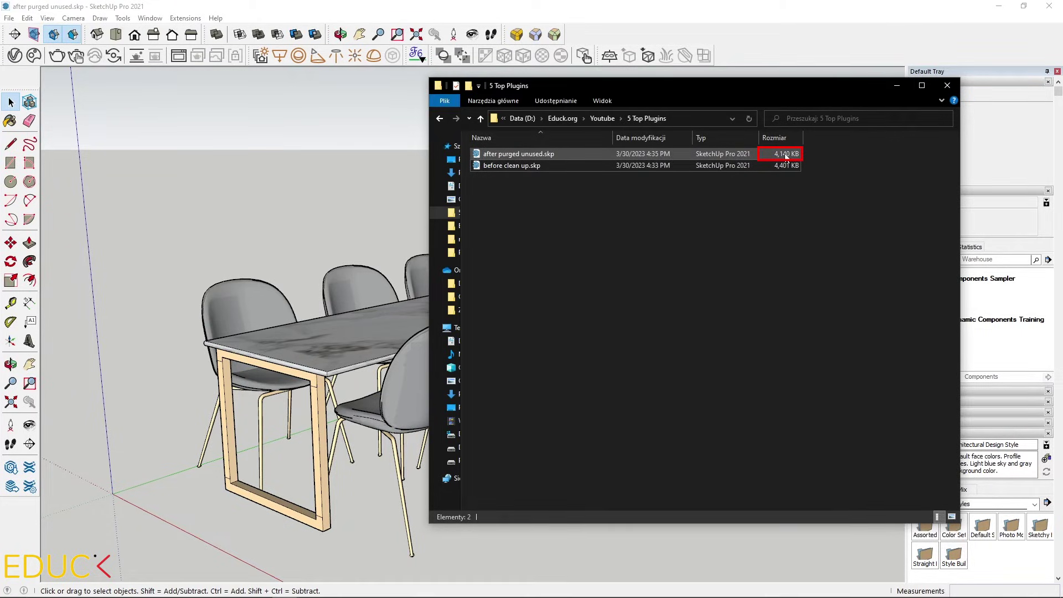
left_click(897, 85)
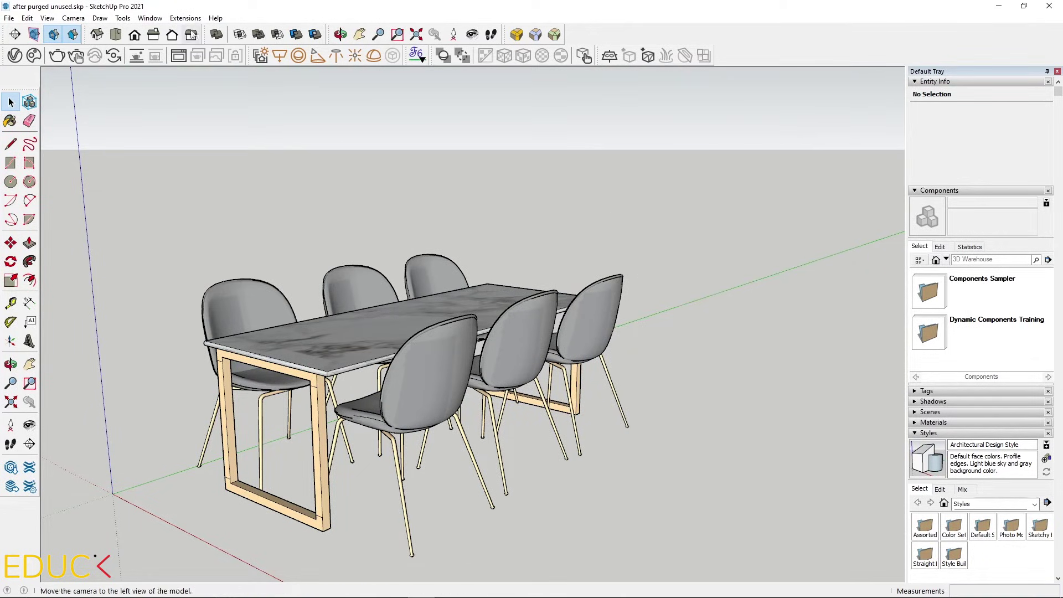
- Run CleanUp³ on the whole dining set model, keeping the preset optimisation options, and dismiss the cleanup statistics
left_click(183, 20)
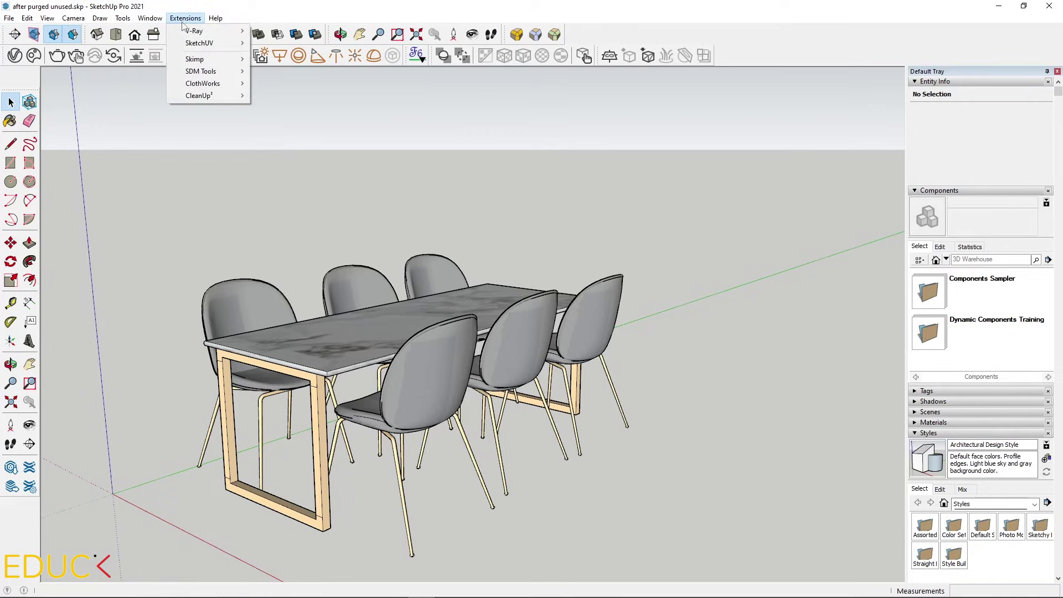
mouse_move(220, 98)
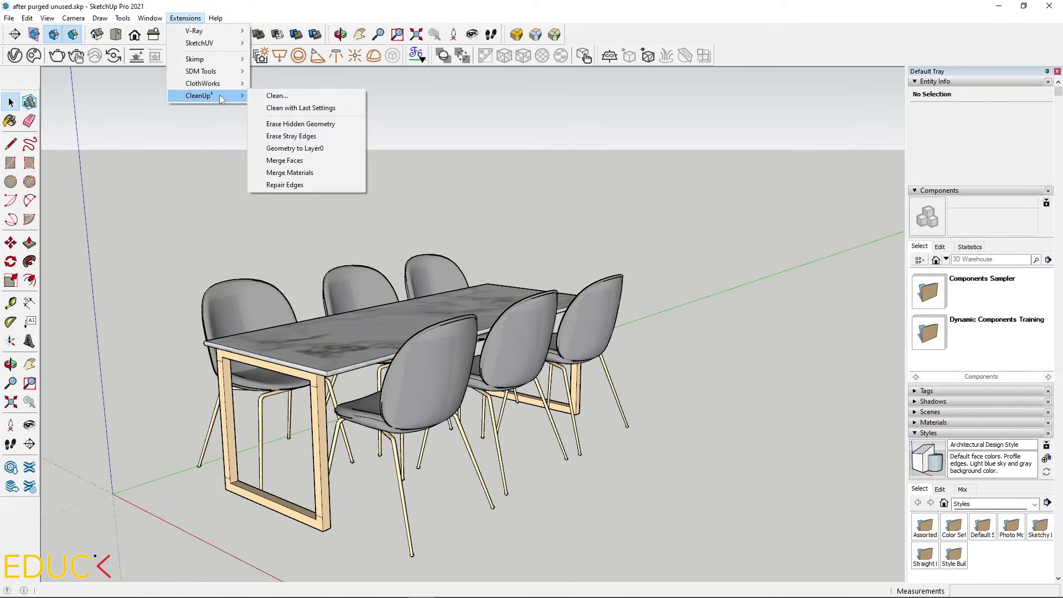
left_click(277, 96)
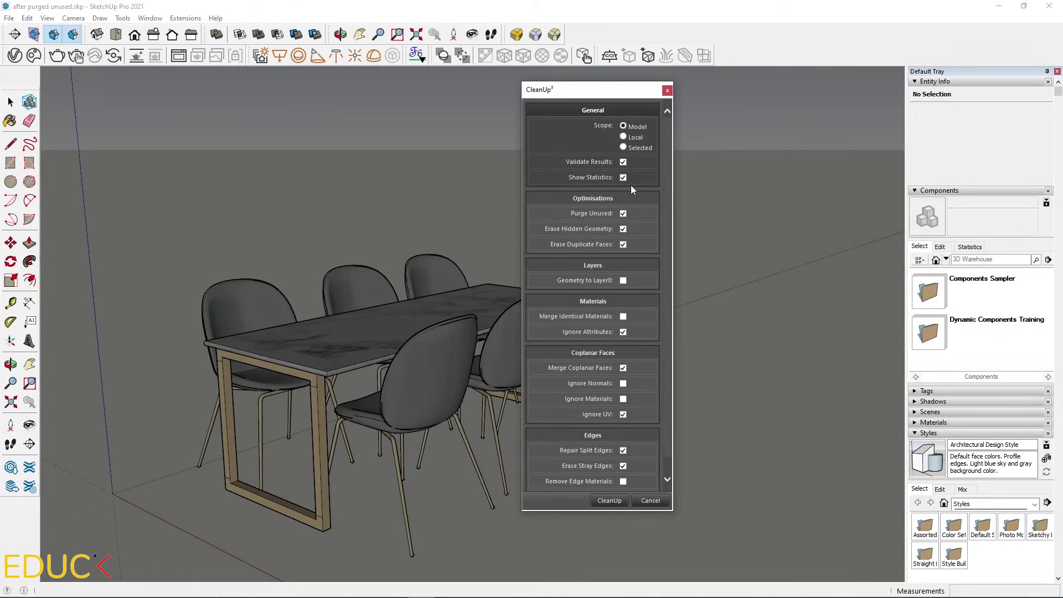
left_click(608, 501)
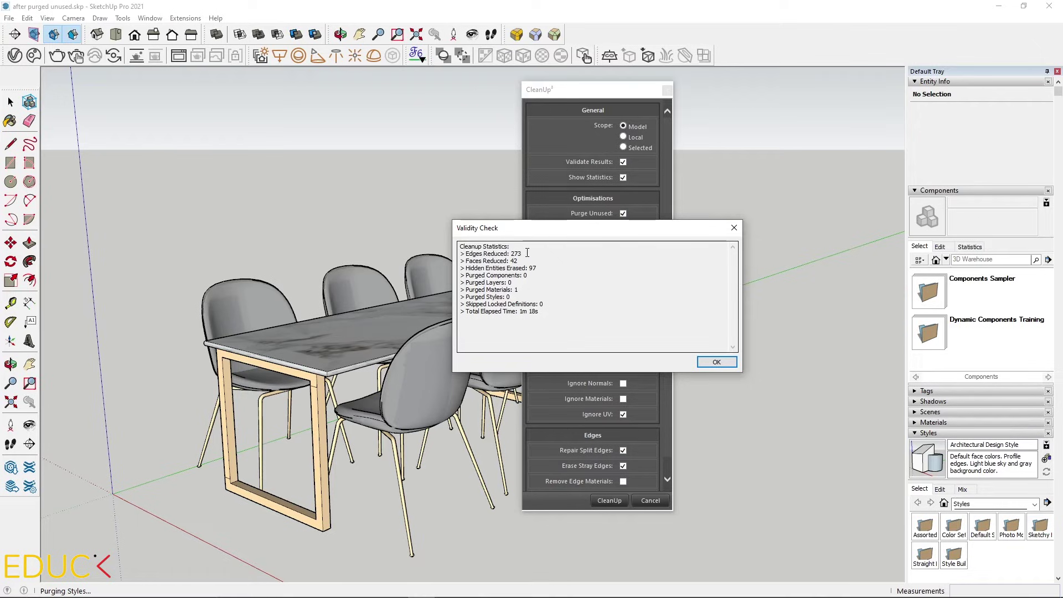
left_click(720, 363)
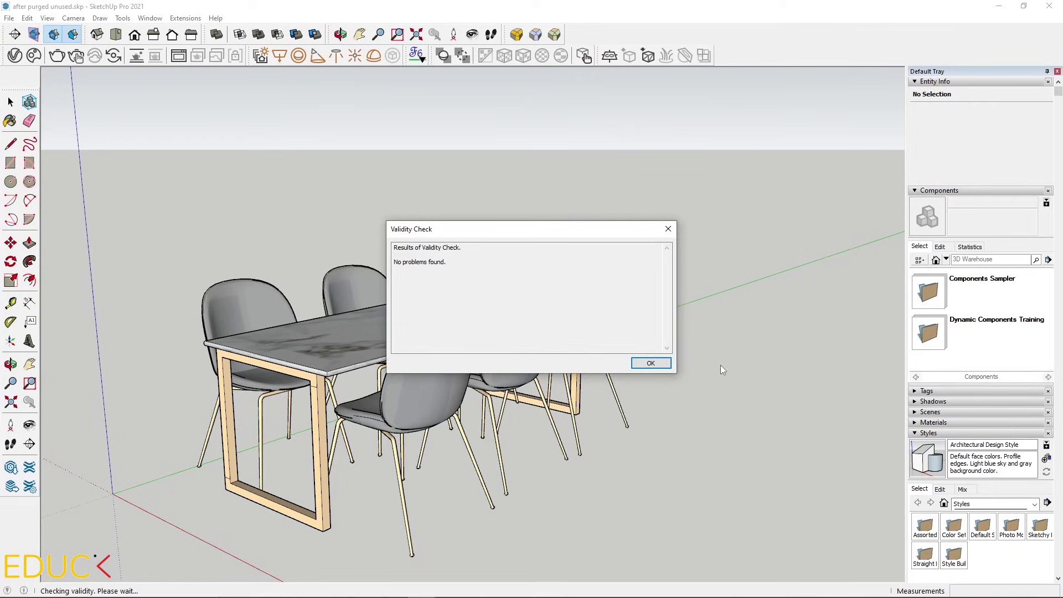
- Close the validity check results and save the cleaned dining set model as a new file named after clean up.skp
left_click(651, 362)
left_click(9, 18)
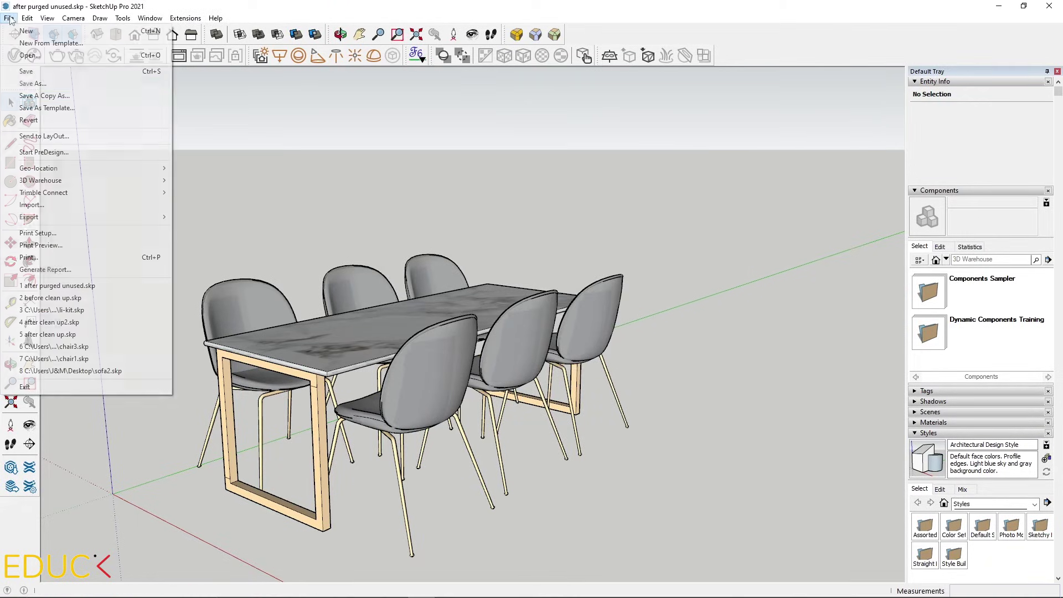
left_click(35, 83)
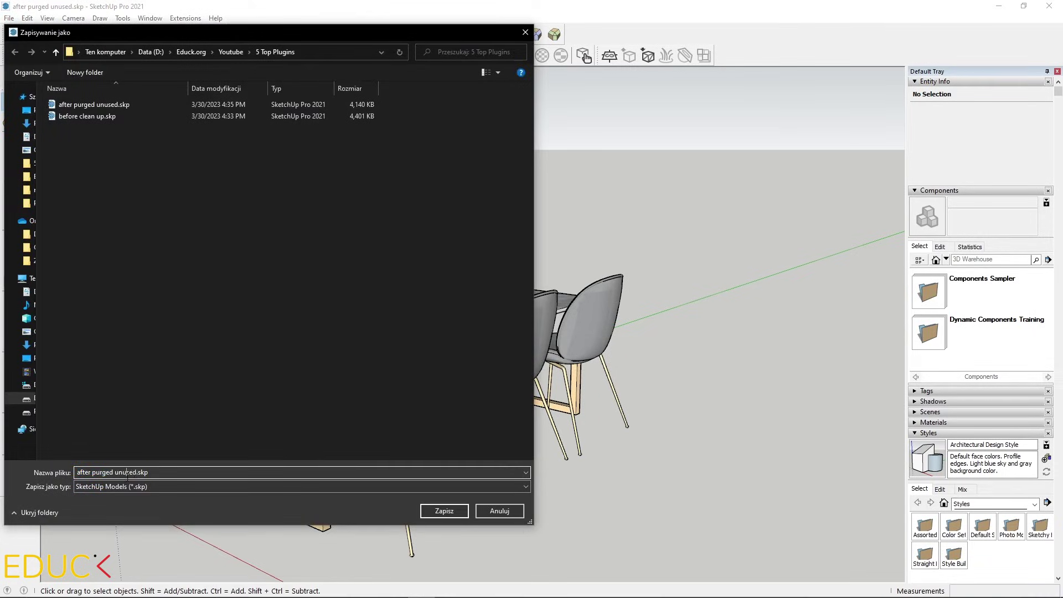
left_click_drag(136, 472, 87, 472)
type("clean up")
left_click(446, 508)
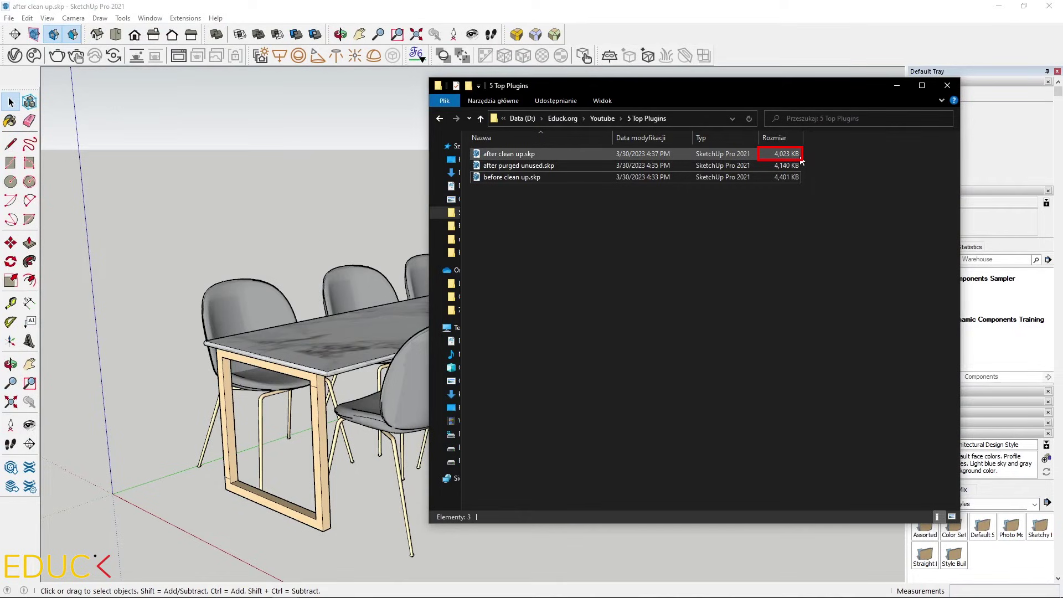
- Compare the size of after clean up.skp with after purged unused.skp in the 5 Top Plugins folder
left_click(800, 158)
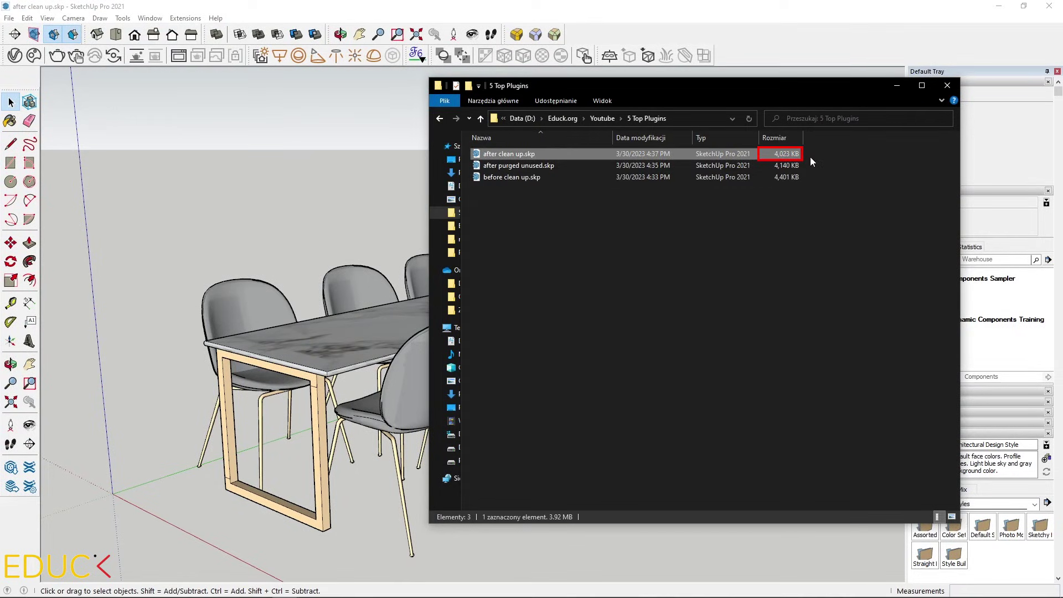
left_click(772, 166)
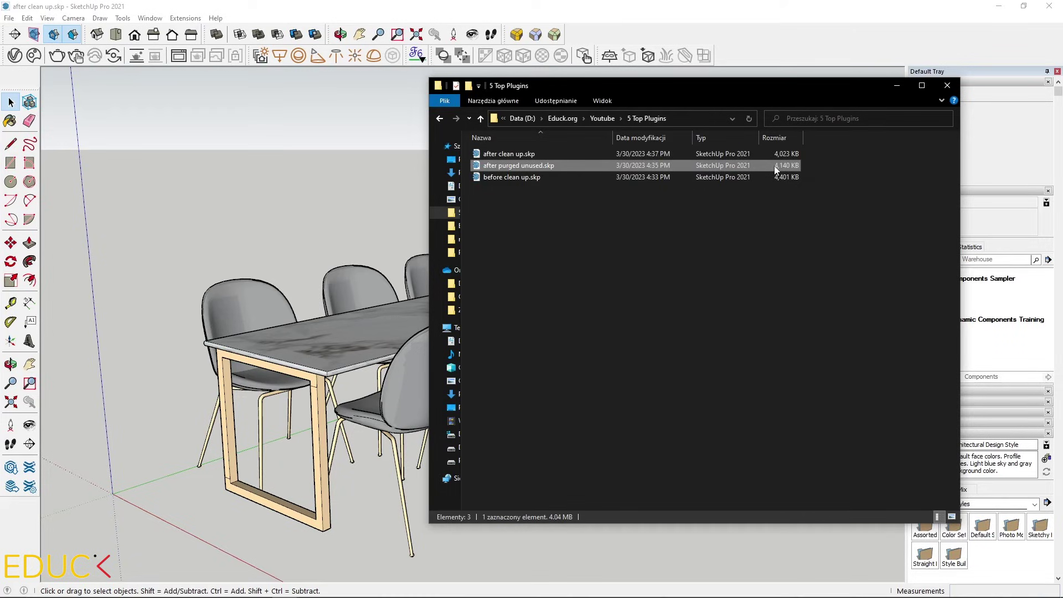
left_click(778, 155)
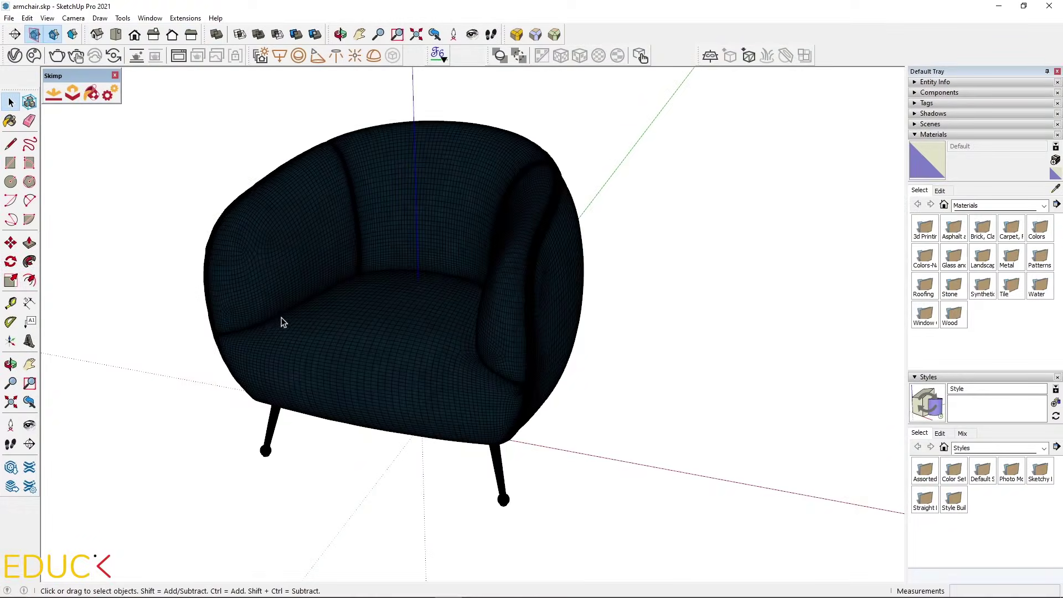
- Simplify the dense armchair mesh with Skimp to 30.2% of its faces and replace the original, purging unused components
scroll(247, 308, "up", 5)
scroll(252, 304, "up", 4)
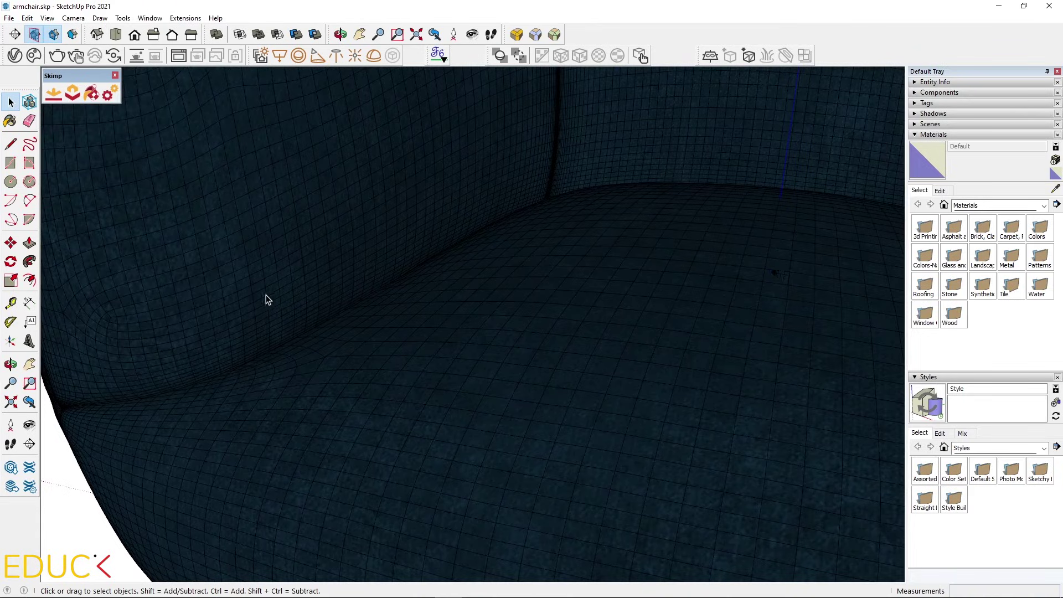
middle_click_drag(382, 268, 330, 309)
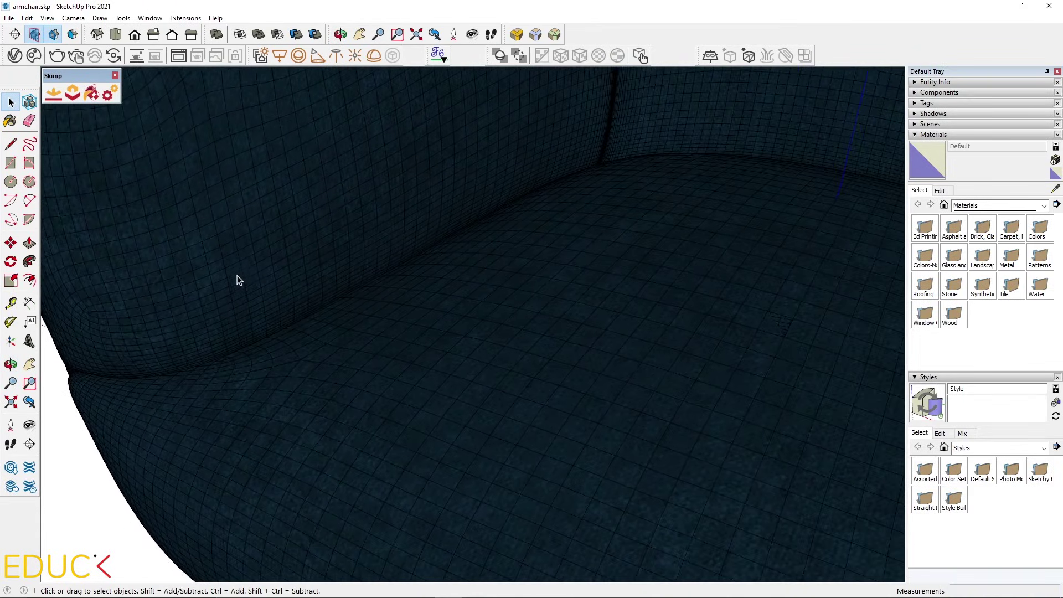
scroll(235, 280, "down", 6)
scroll(318, 316, "down", 6)
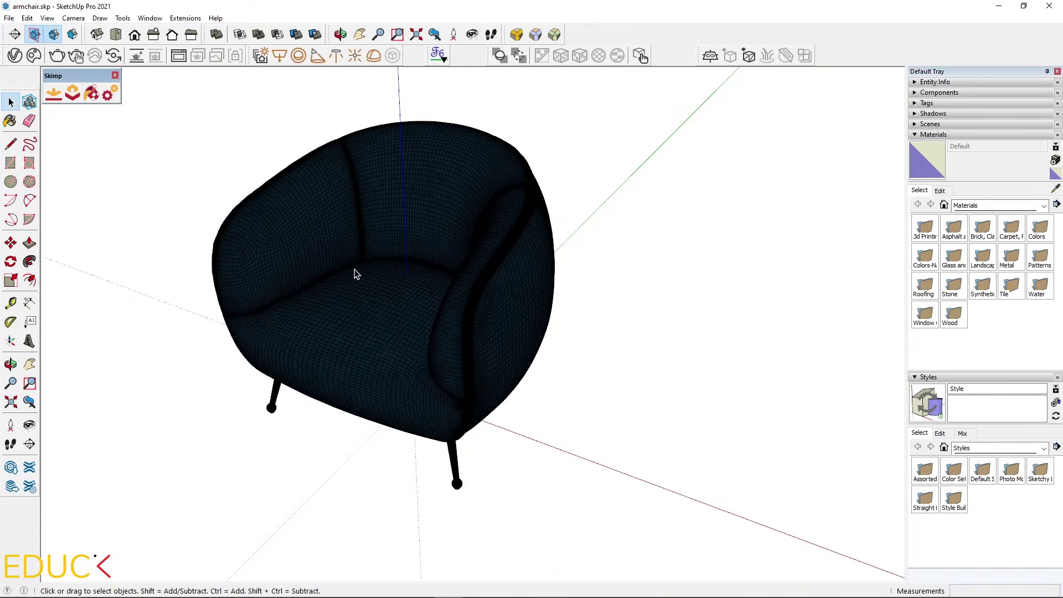
middle_click_drag(356, 273, 396, 237)
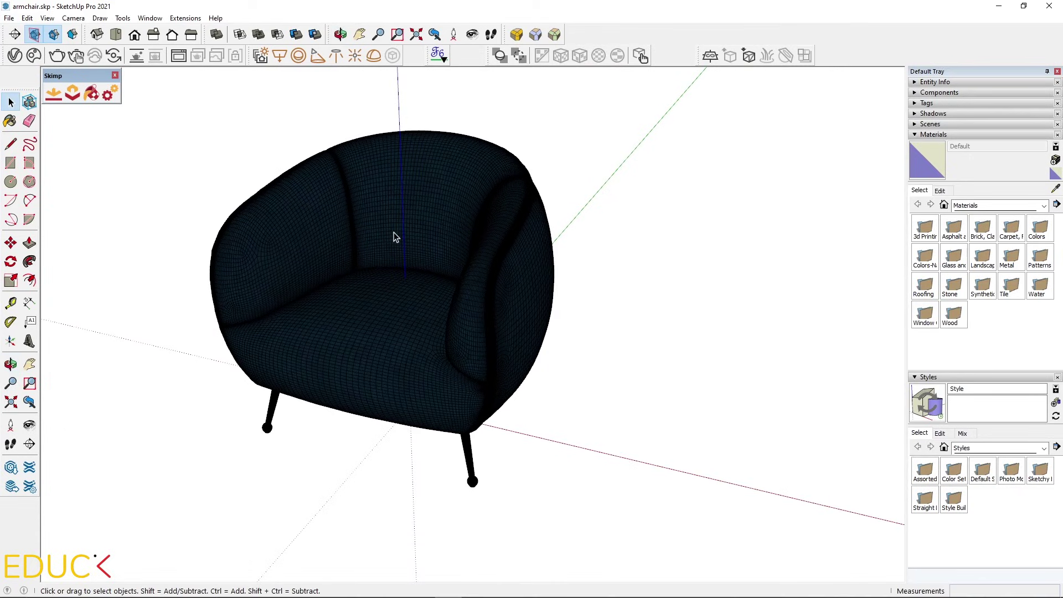
left_click(306, 244)
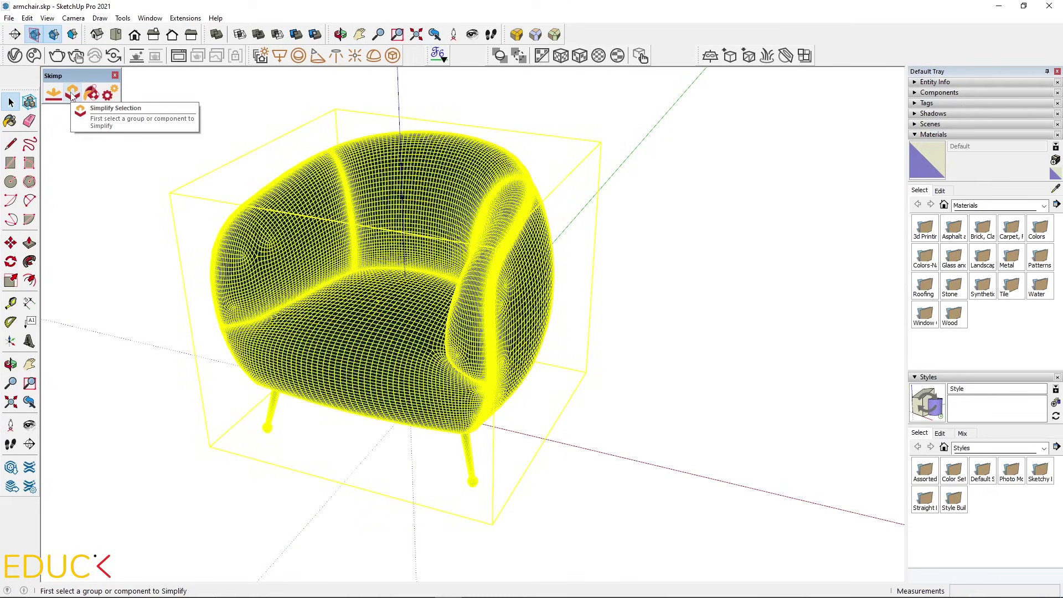
left_click(73, 94)
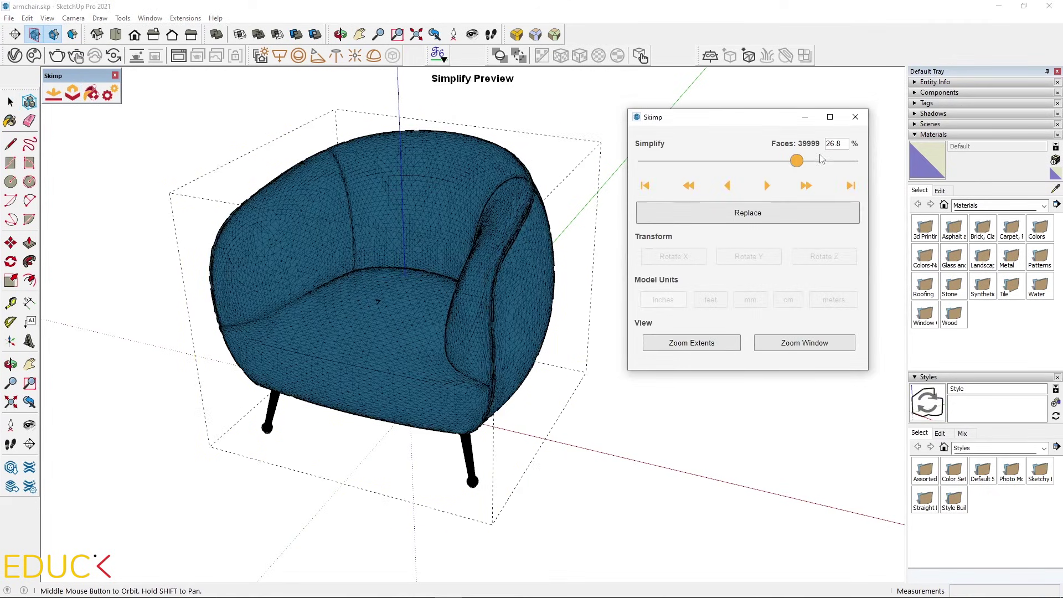
left_click_drag(795, 160, 791, 161)
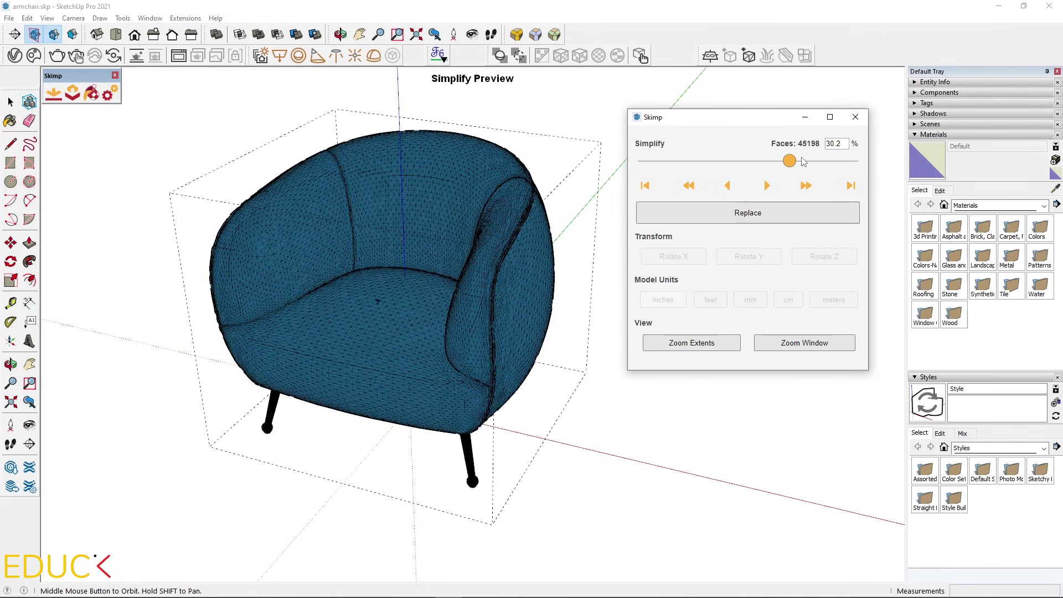
left_click(742, 219)
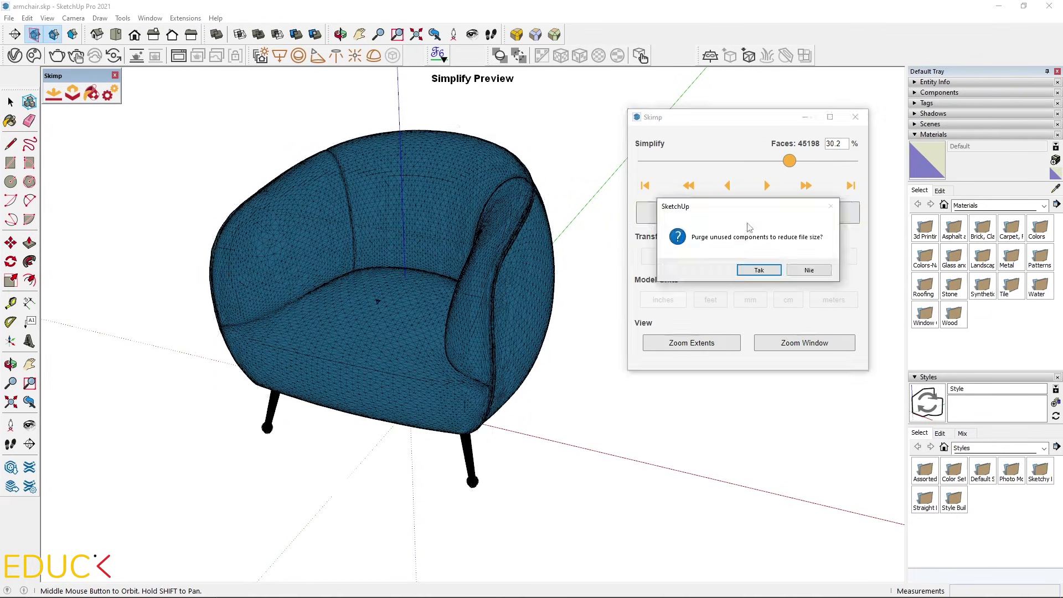
left_click(759, 270)
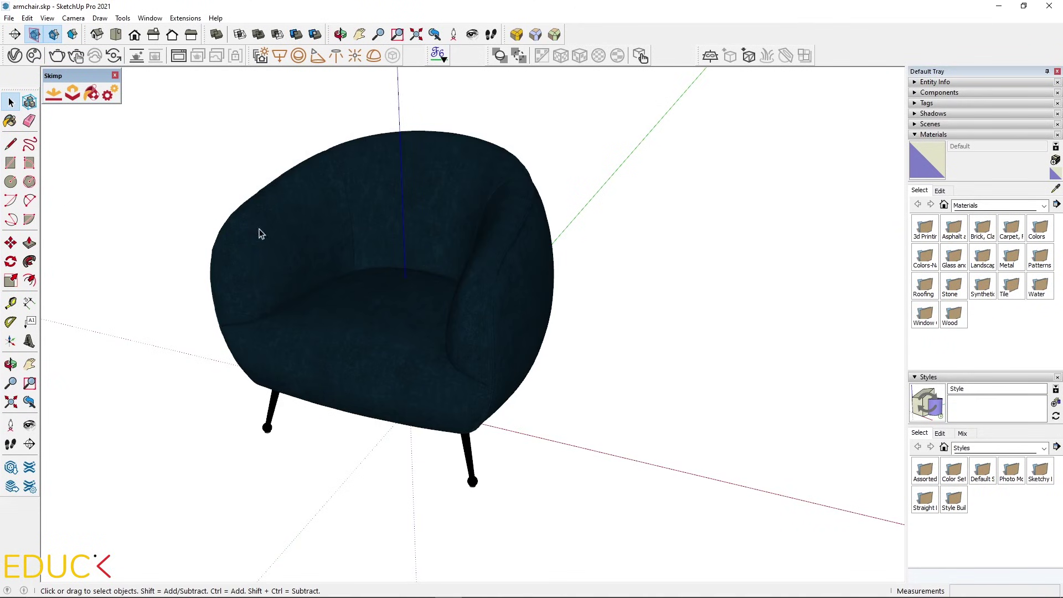
- Save the simplified armchair as armchair_reduced faces.skp and compare its file size with armchair.skp in the 5 Top Plugins folder
left_click(9, 19)
left_click(12, 31)
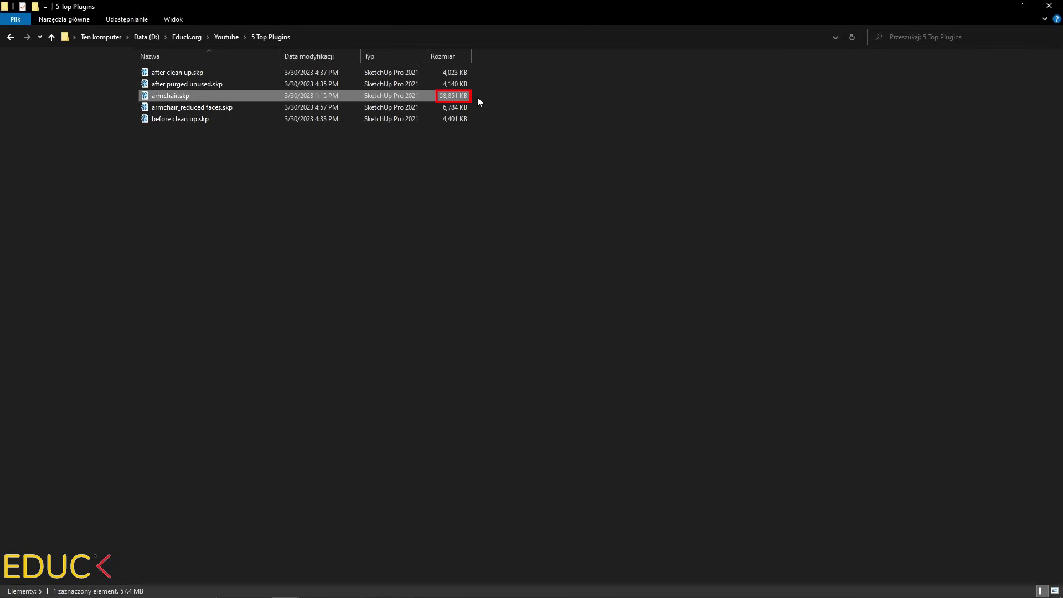
left_click(476, 108)
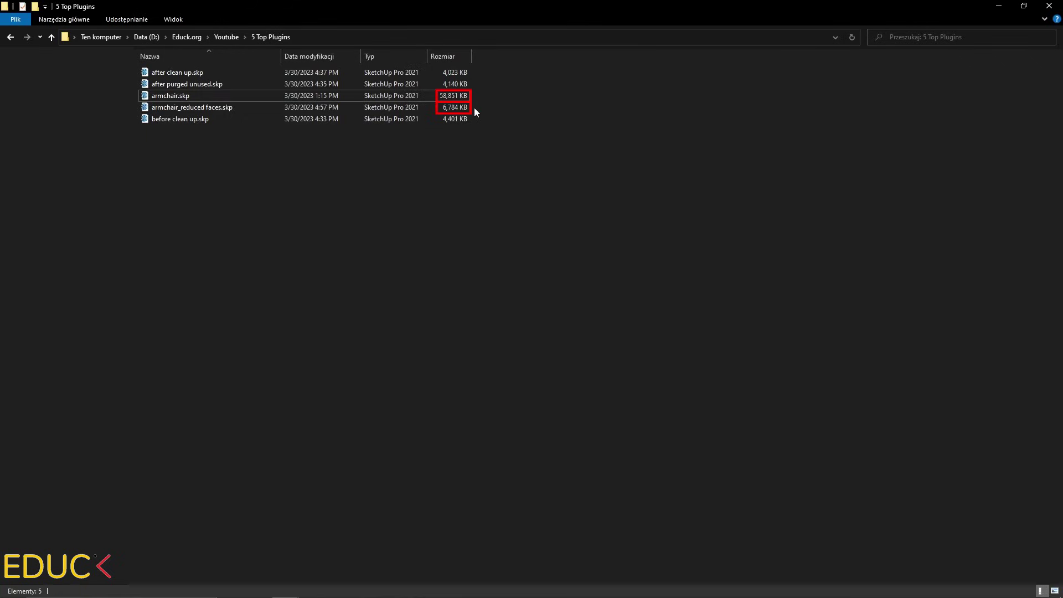
- Return to the armchair_reduced faces.skp model in SketchUp and examine the simplified upholstery from other sides
left_click(999, 11)
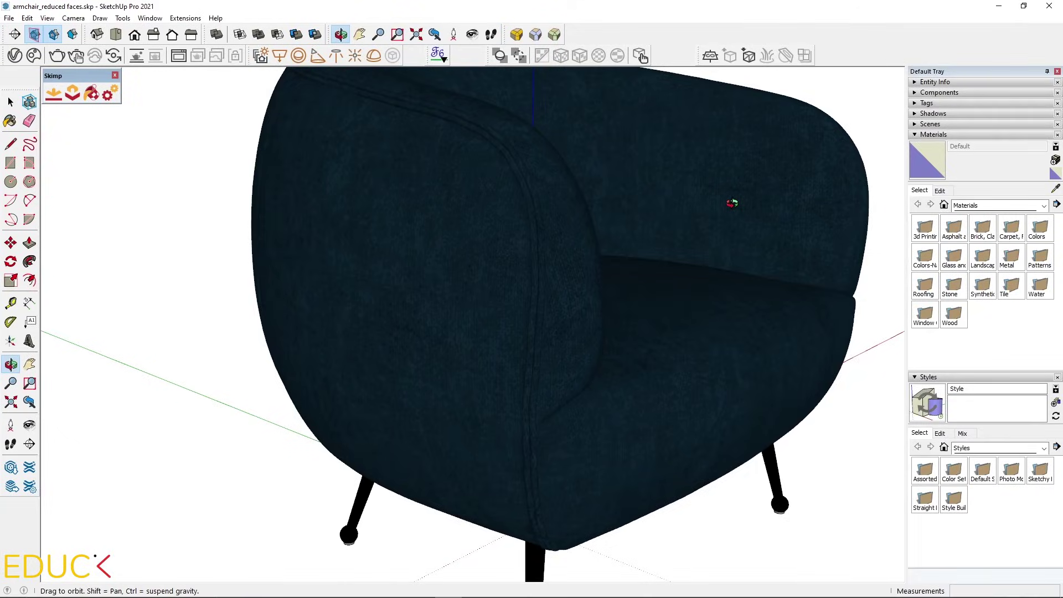
left_click_drag(732, 203, 325, 297)
key("space")
scroll(361, 292, "down", 2)
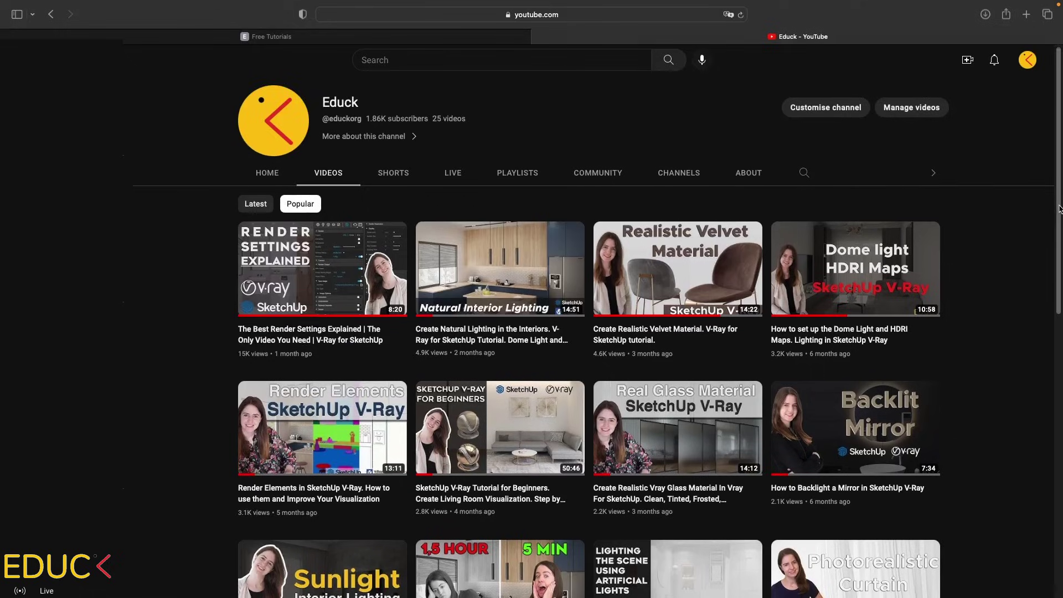
- Look through the popular videos on the Educk YouTube channel and the course list on educk.org in the browser
scroll(1055, 265, "down", 4)
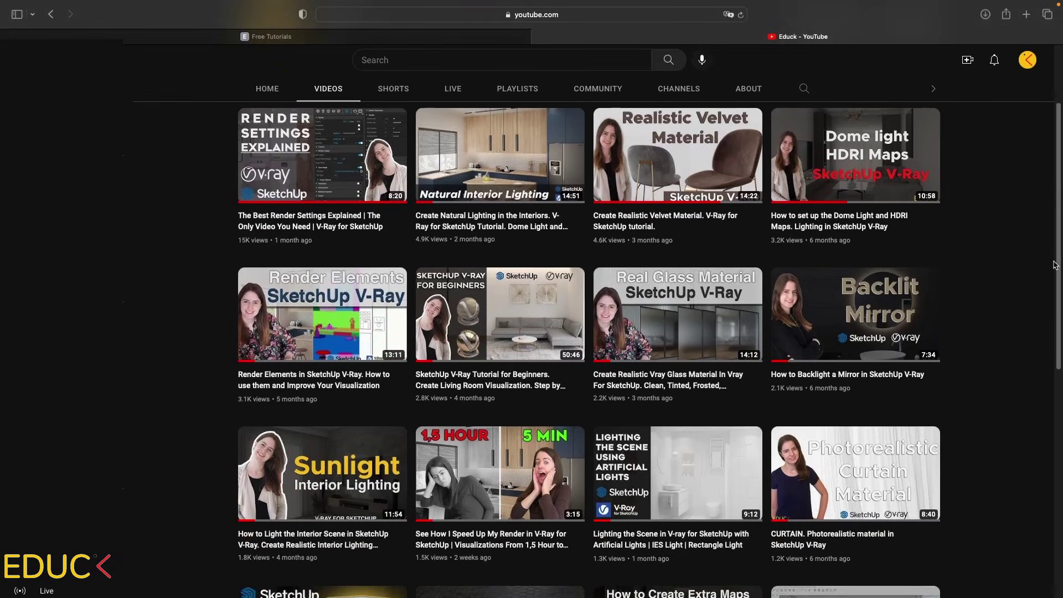
left_click_drag(1055, 264, 1049, 354)
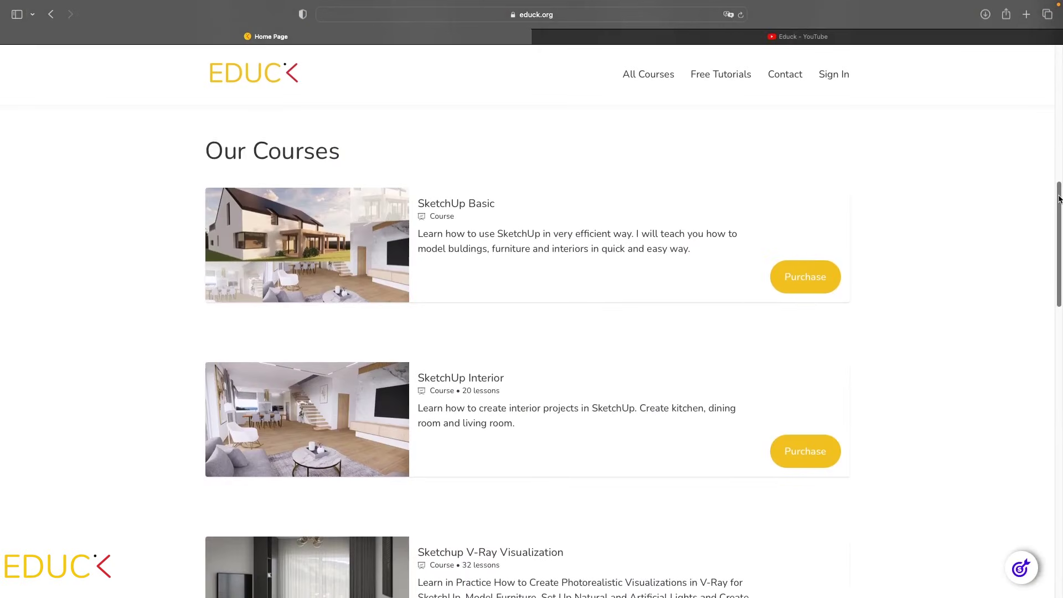
scroll(1058, 221, "down", 3)
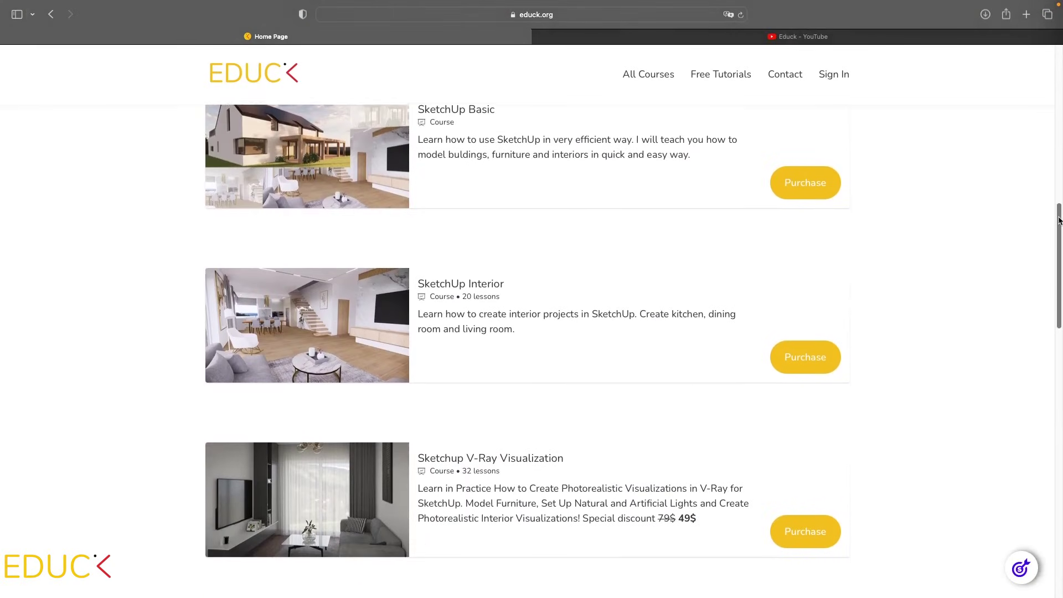
left_click_drag(1059, 221, 1059, 261)
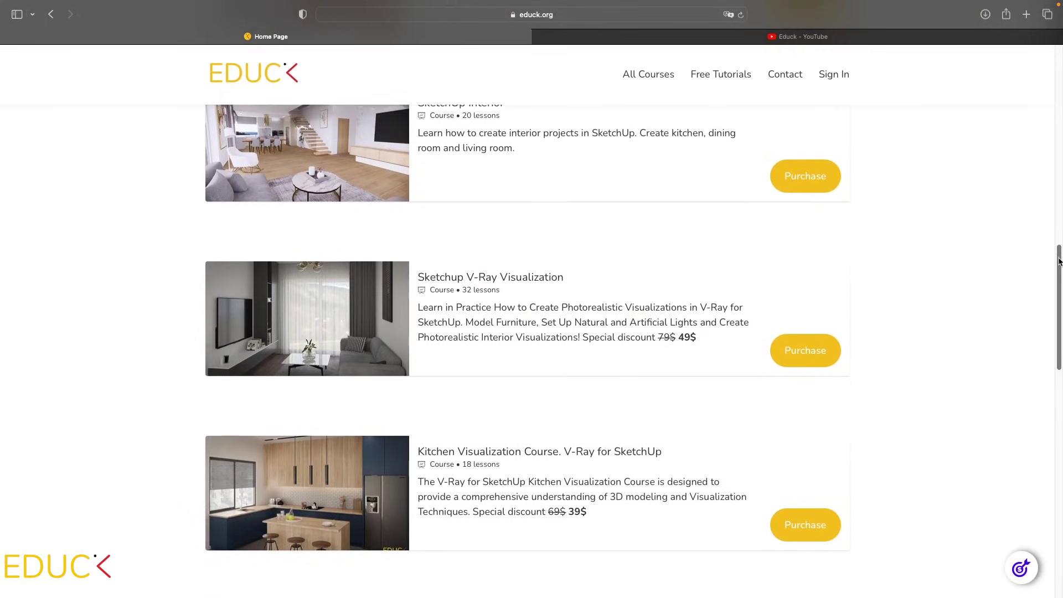